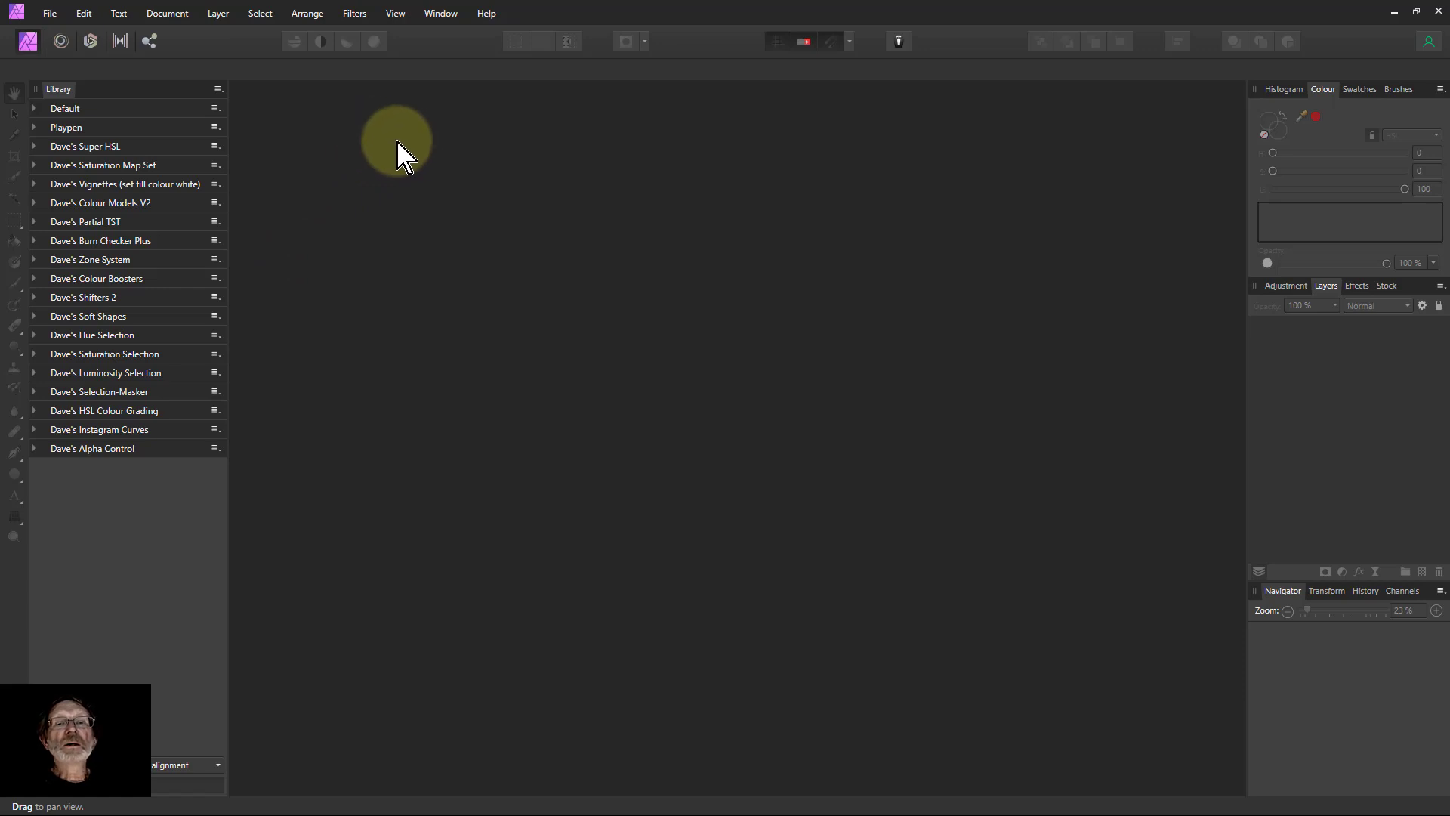
Create a new portrait A4 print document at 300 DPI in RGB/8
{"action": "left_click", "coordinate": [395, 13]}
{"action": "left_click", "coordinate": [503, 291]}
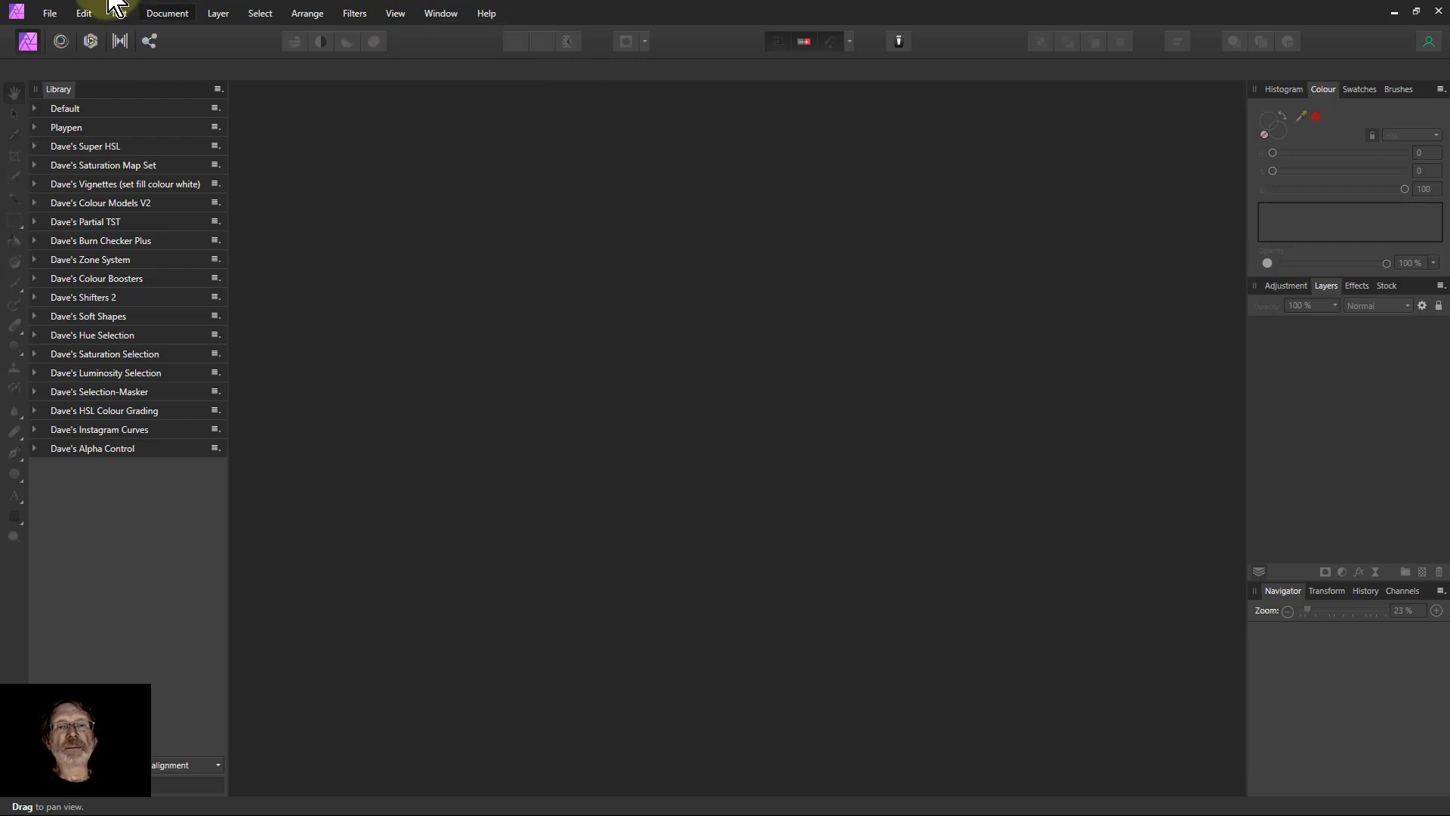
{"action": "left_click", "coordinate": [50, 13]}
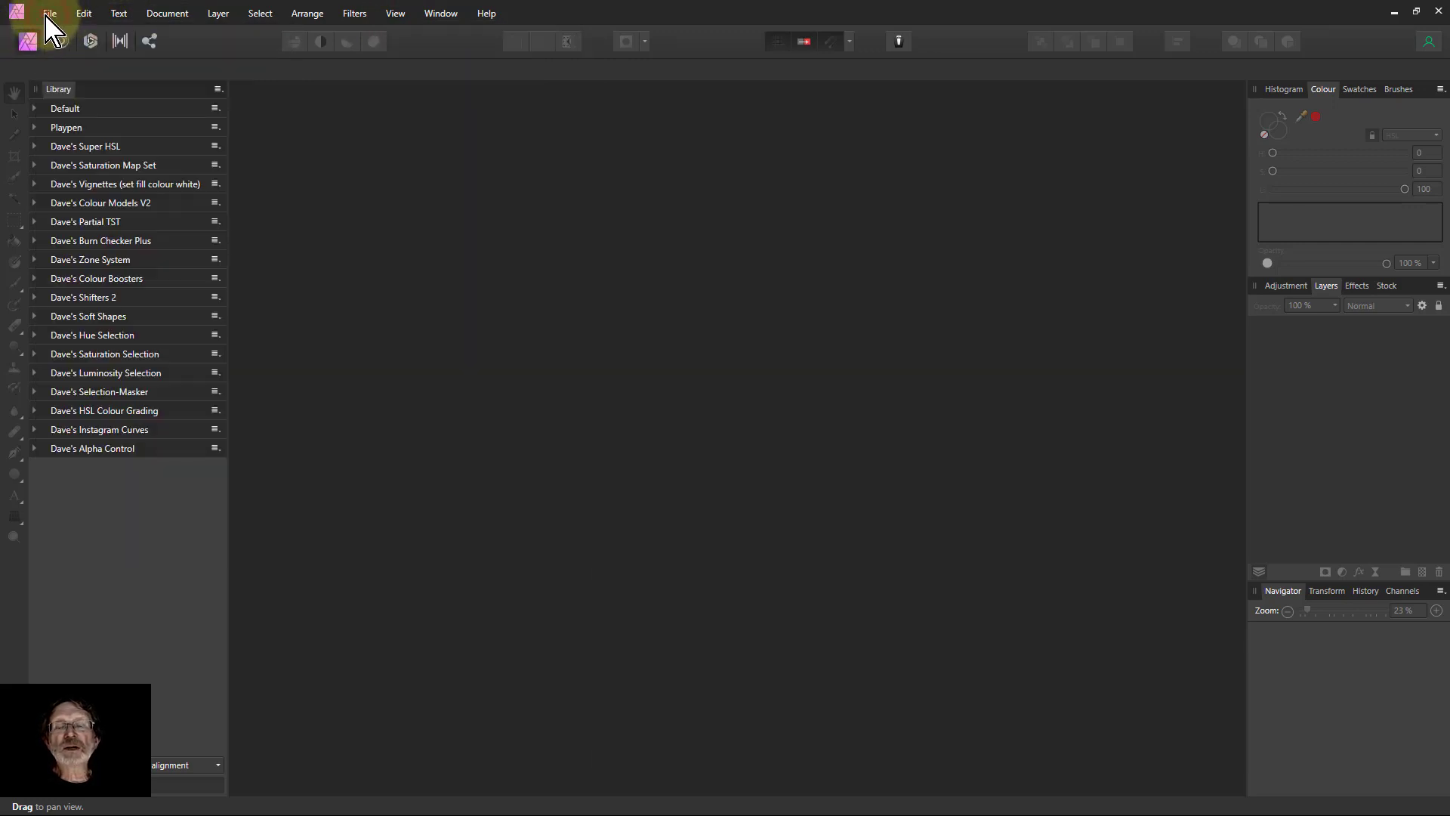
{"action": "left_click", "coordinate": [47, 18]}
{"action": "left_click", "coordinate": [63, 47]}
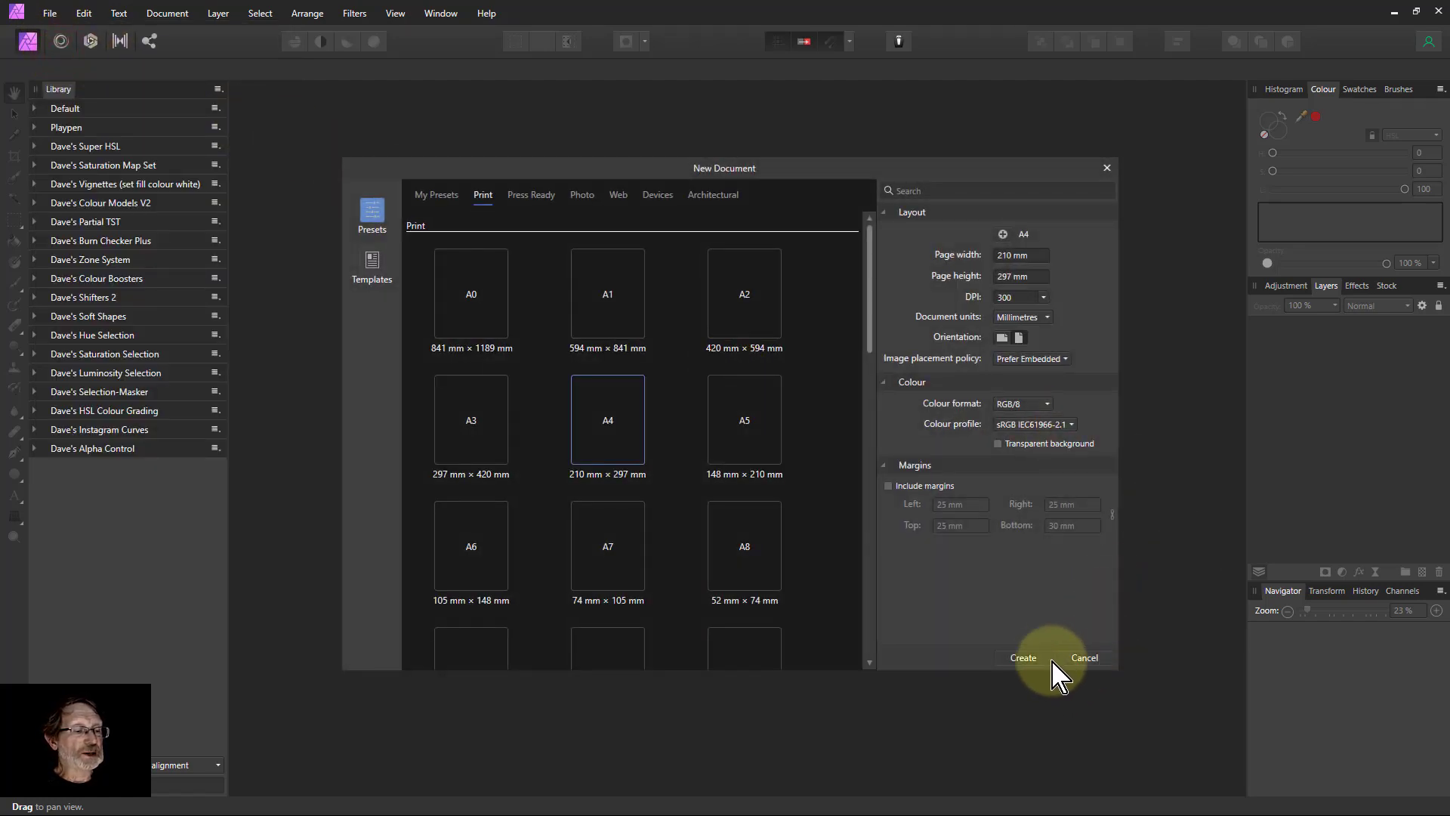
{"action": "left_click", "coordinate": [1025, 657]}
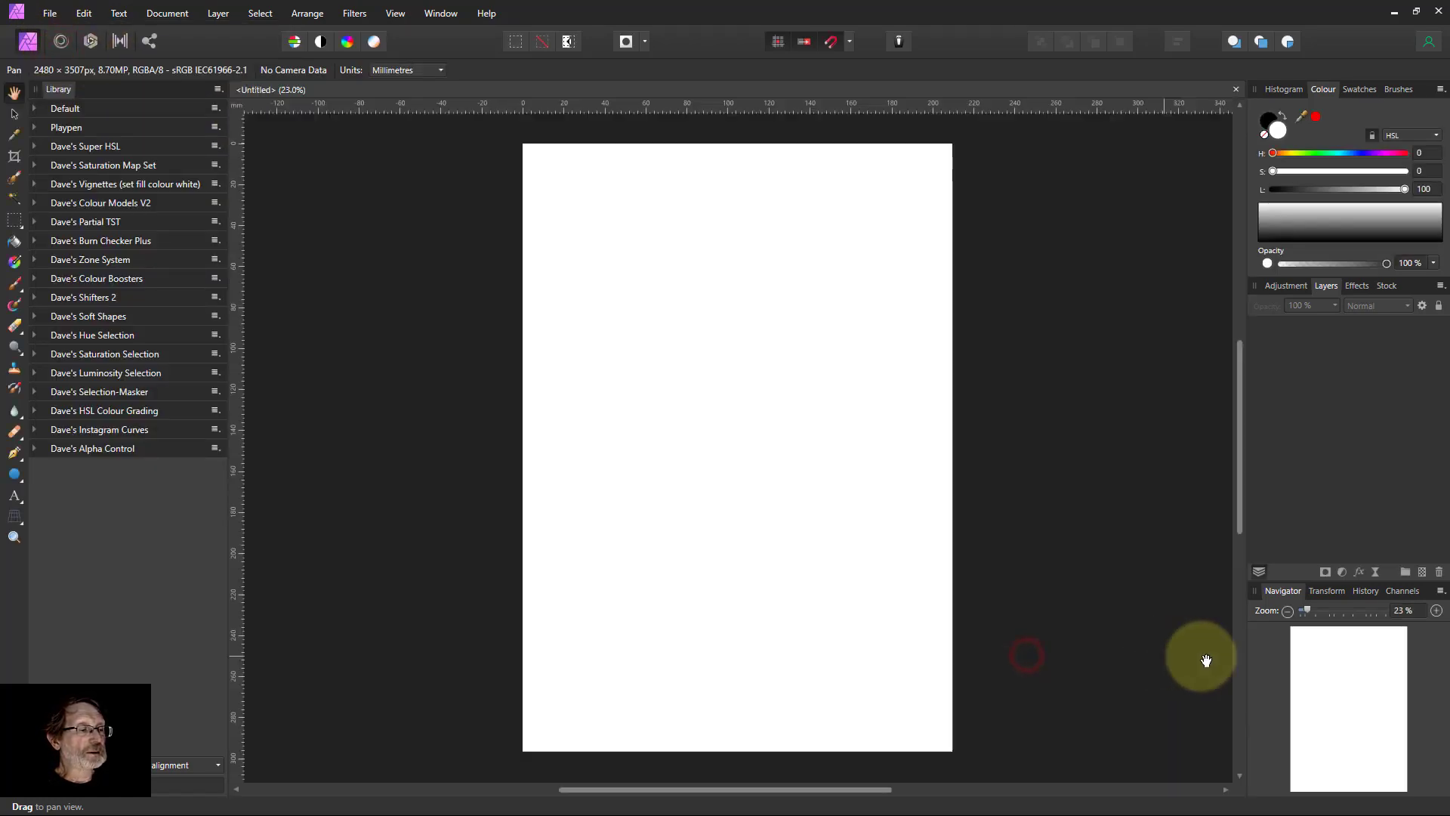
Search the Unsplash stock library for "friends" and place the photo of four laughing friends under a wooden rail on the page
{"action": "left_click", "coordinate": [1386, 287]}
{"action": "left_click", "coordinate": [1326, 306]}
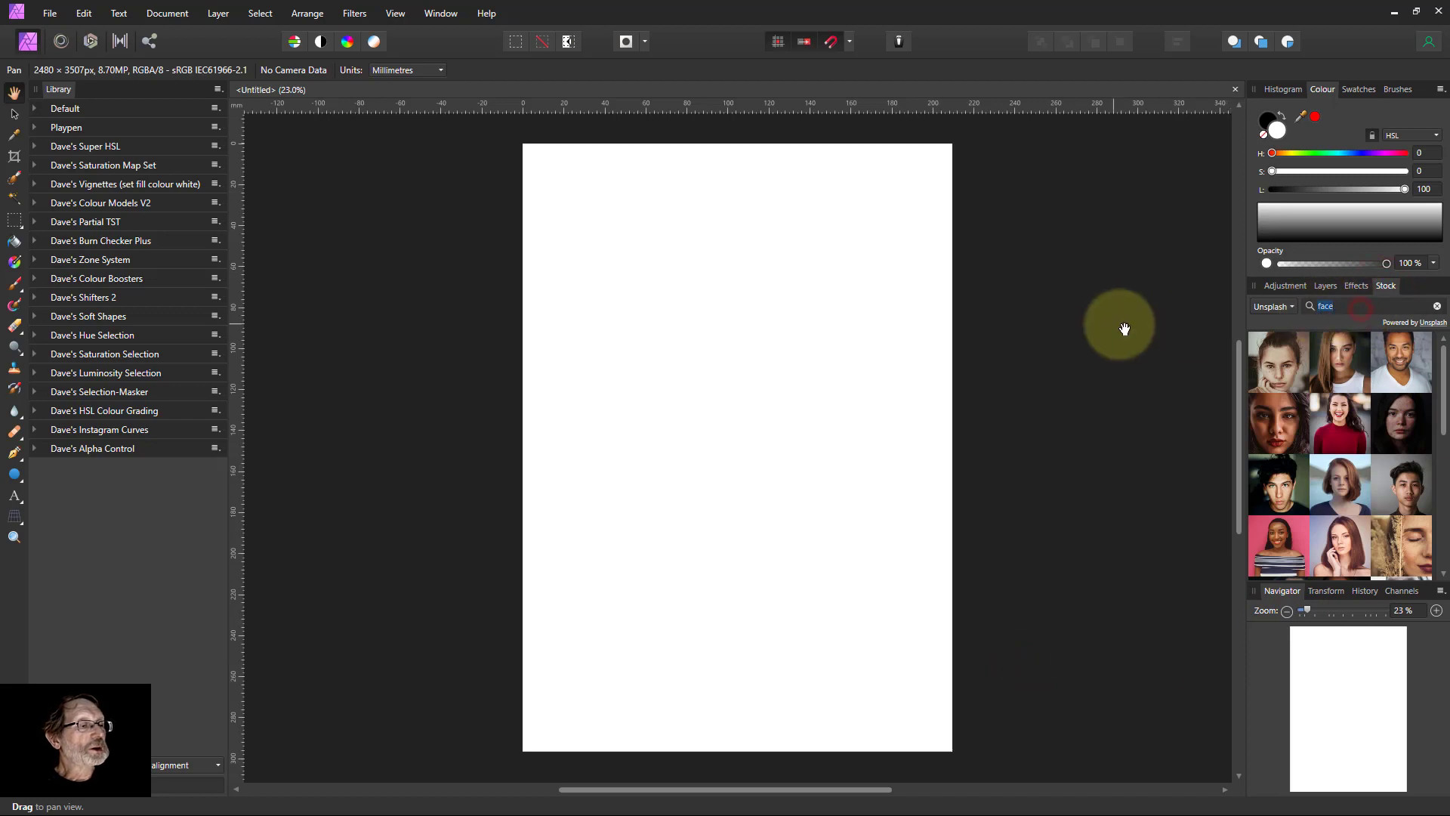
{"action": "type", "text": "frien"}
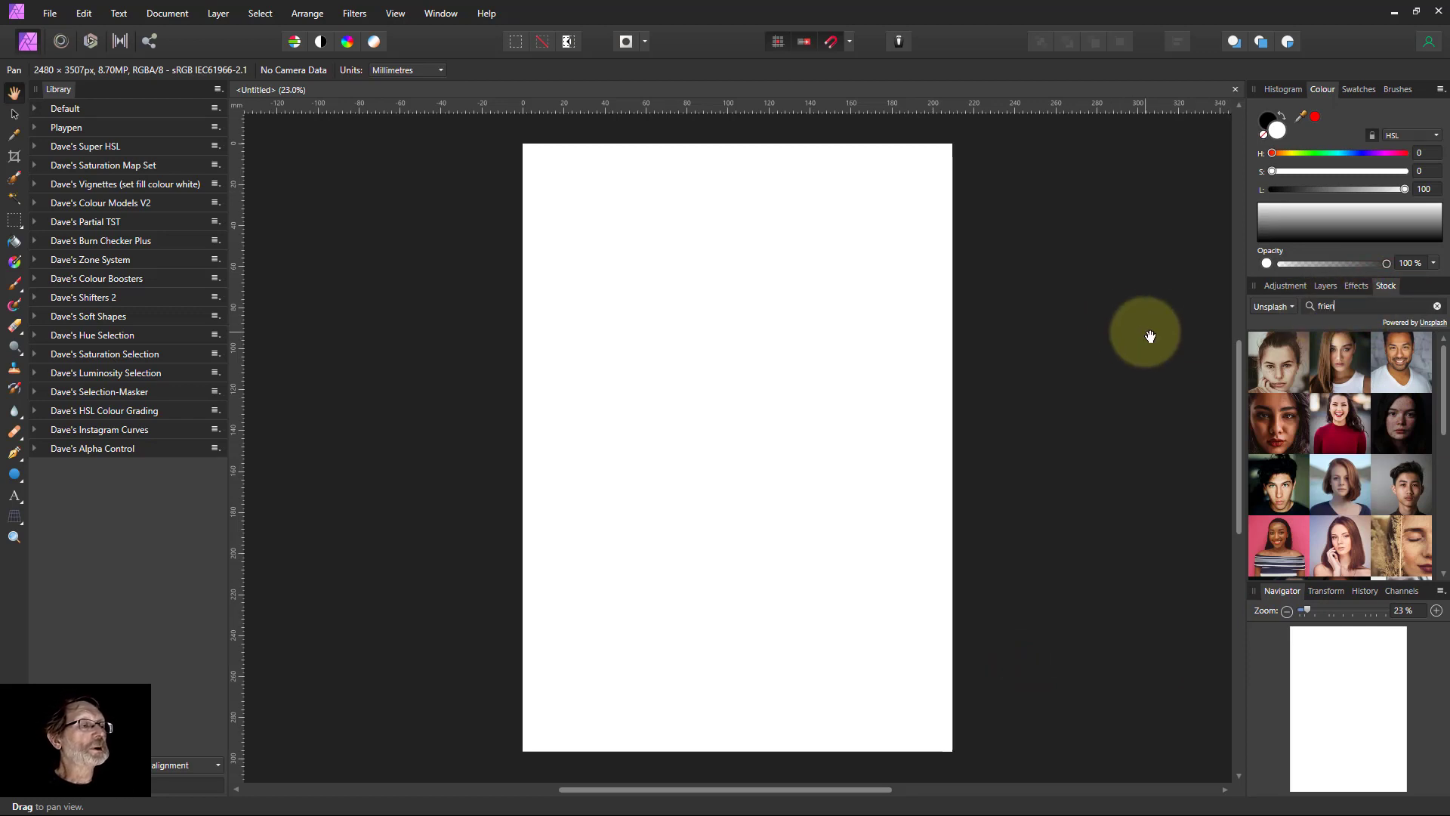
{"action": "type", "text": "ds"}
{"action": "key", "text": "Return"}
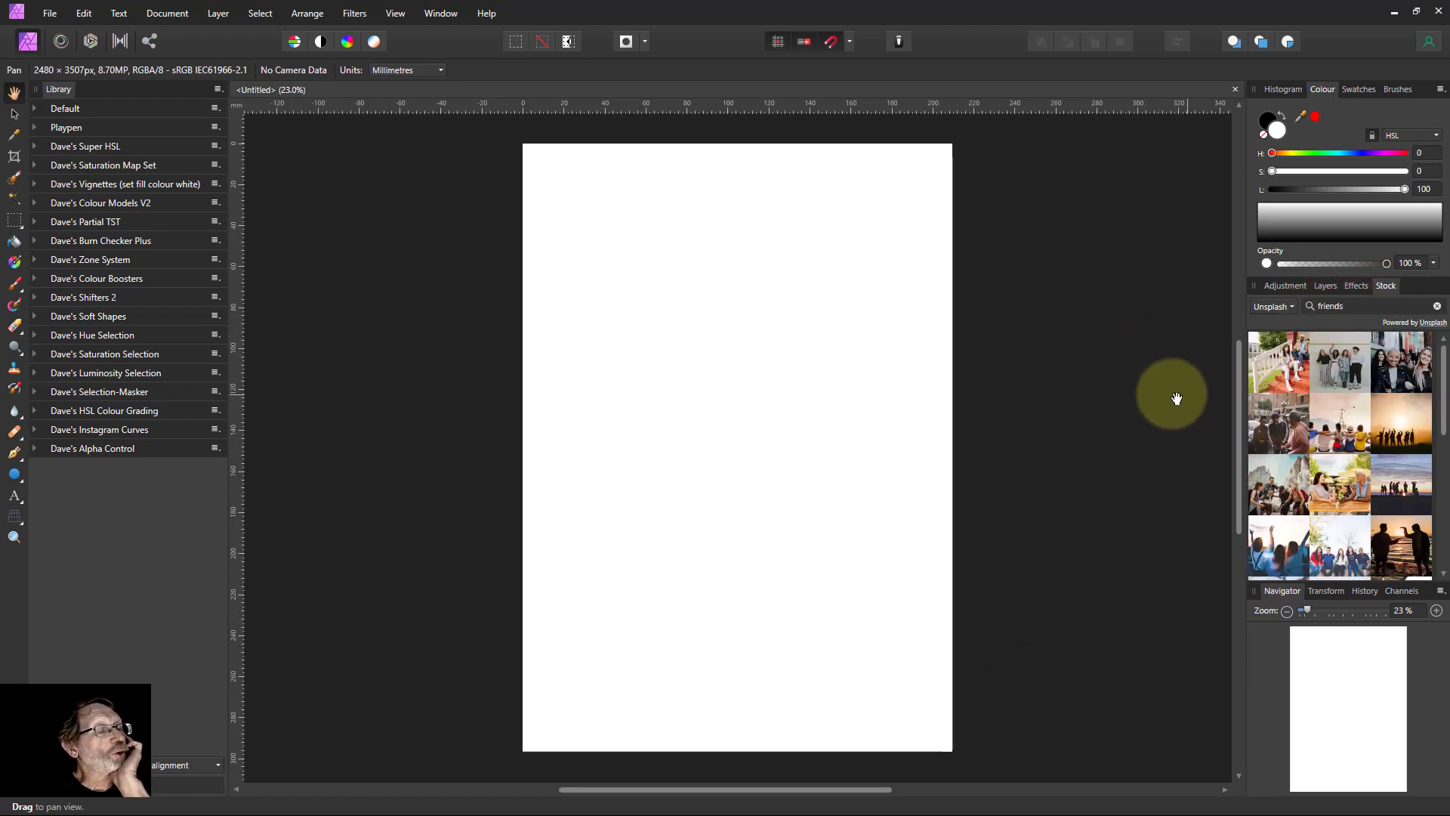
{"action": "left_click_drag", "start_coordinate": [1337, 370], "coordinate": [753, 372]}
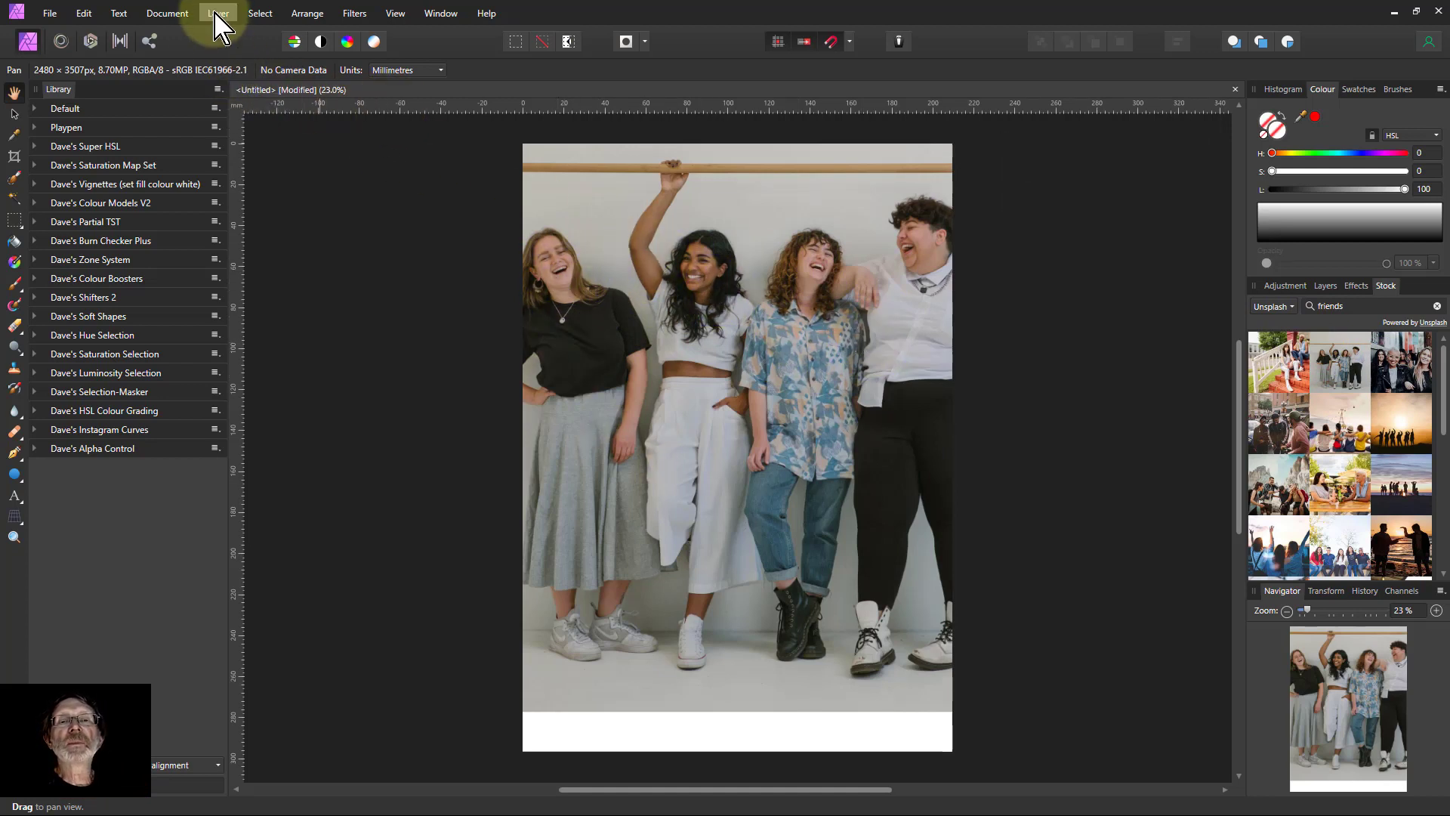
Clip the canvas to the full extent of the placed photo and rasterise its layer
{"action": "left_click", "coordinate": [167, 15]}
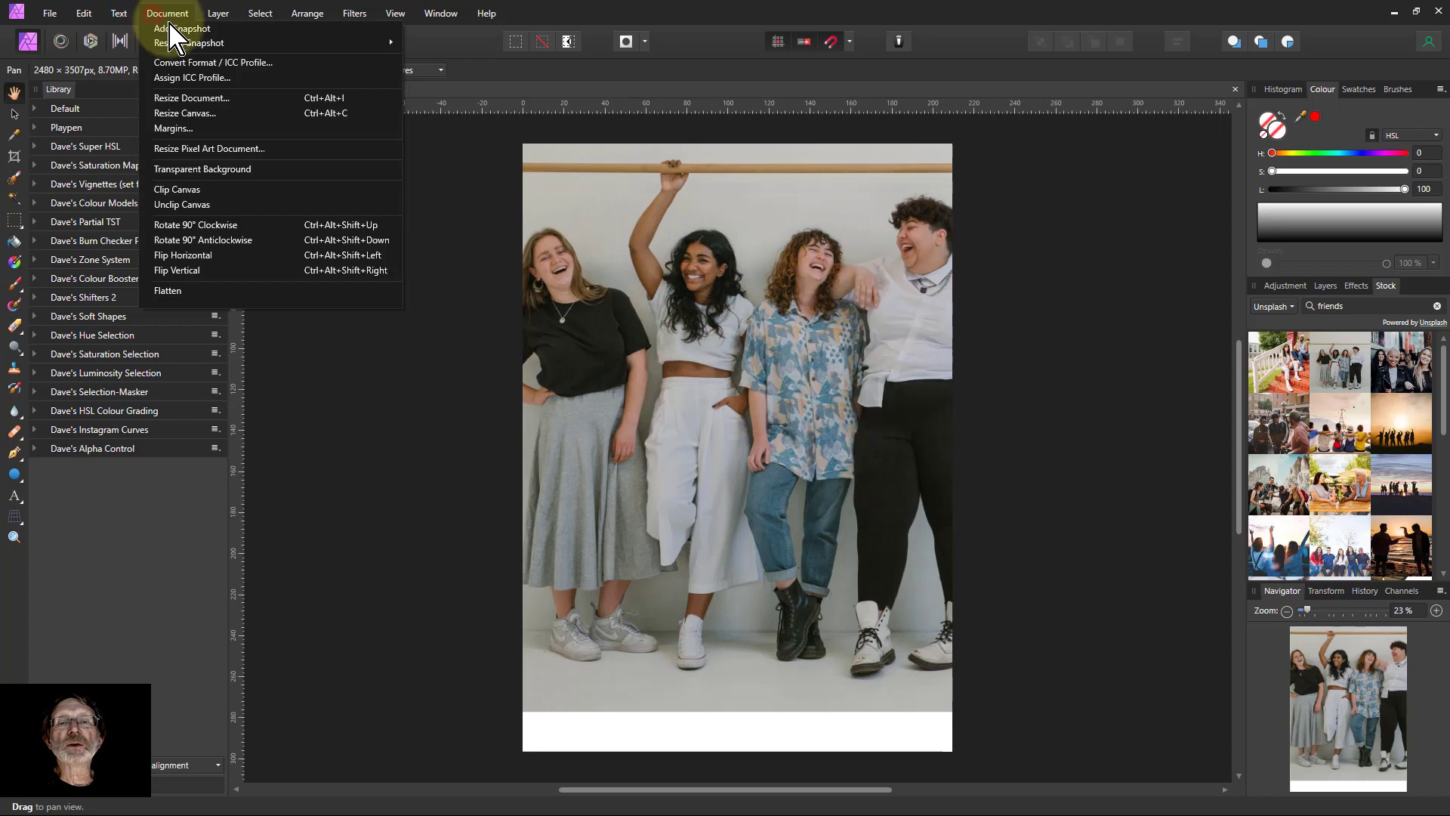
{"action": "left_click", "coordinate": [193, 190]}
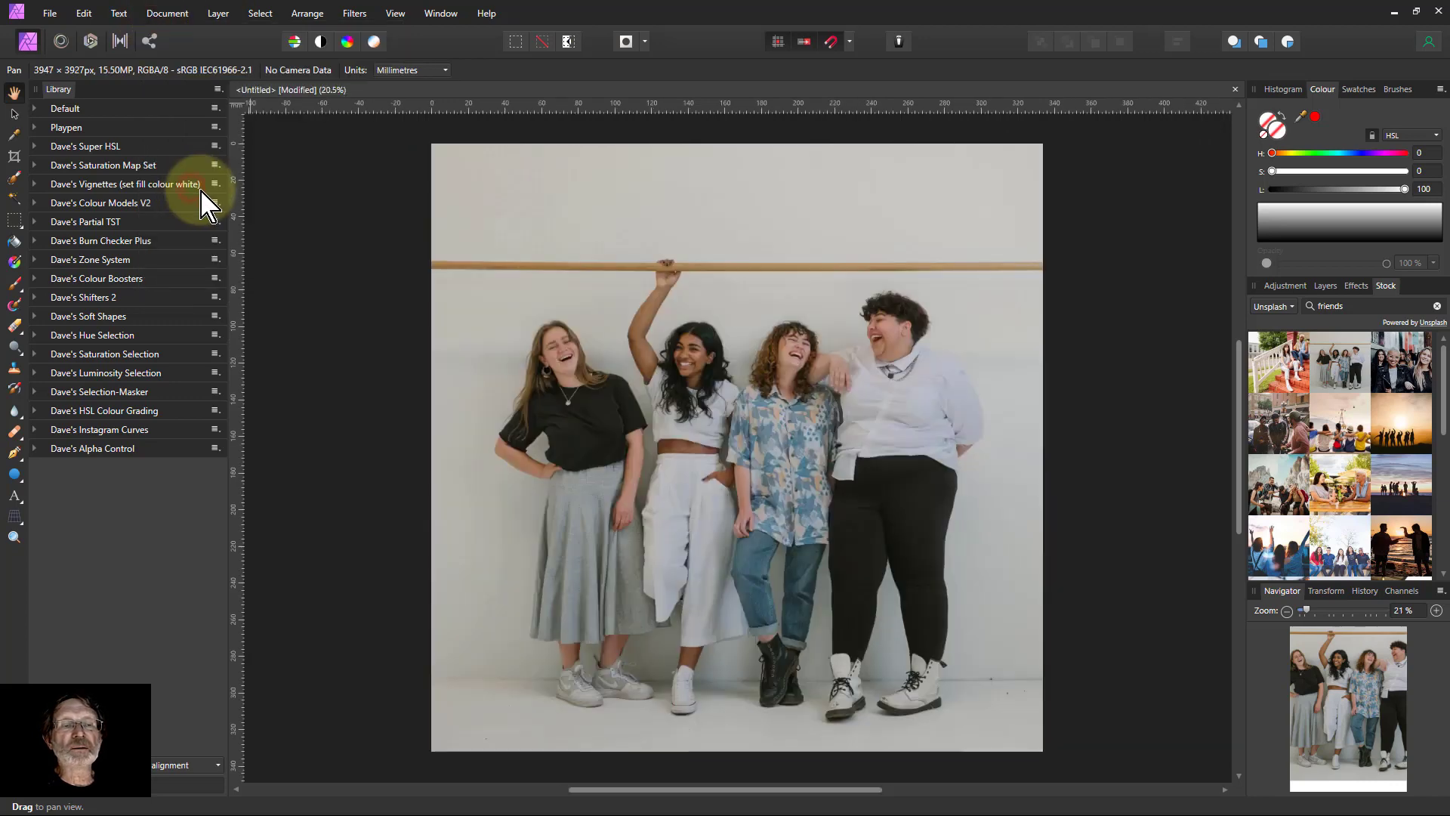
{"action": "left_click", "coordinate": [1327, 287]}
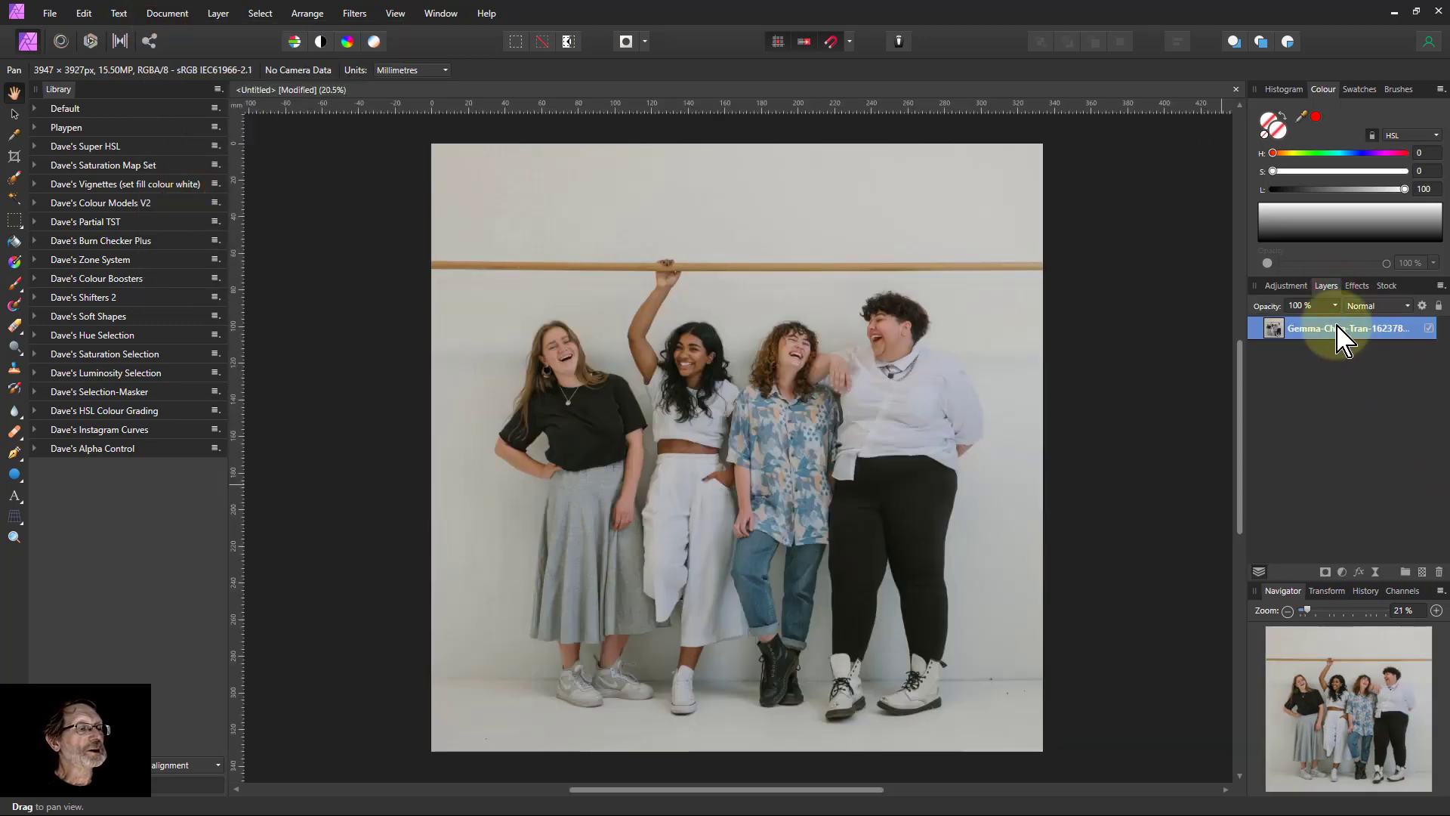
{"action": "right_click", "coordinate": [1341, 337]}
{"action": "left_click", "coordinate": [1305, 612]}
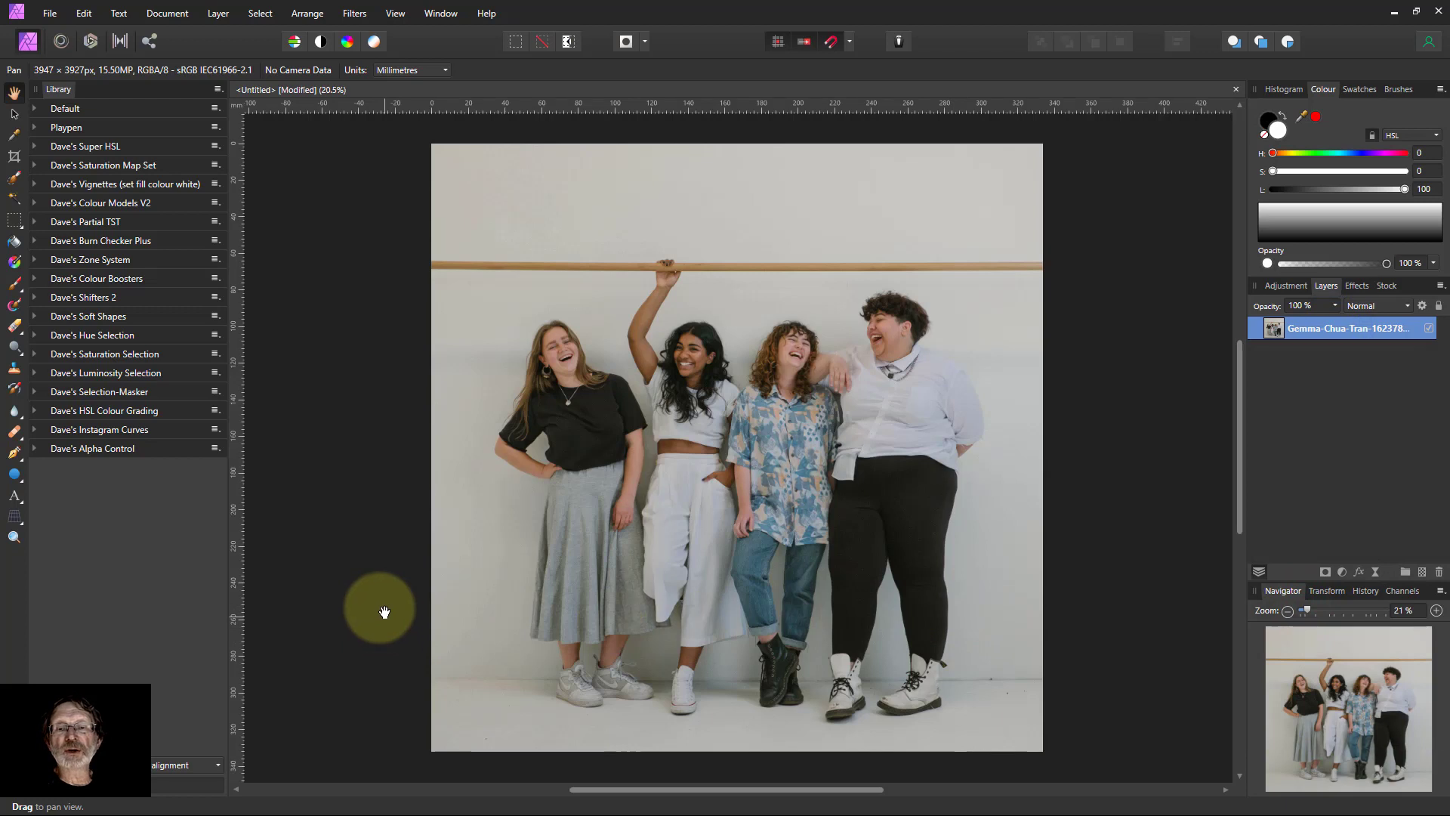
Run the Smart Hue Selection macro on the photo and hide the original photo layer
{"action": "left_click", "coordinate": [35, 335]}
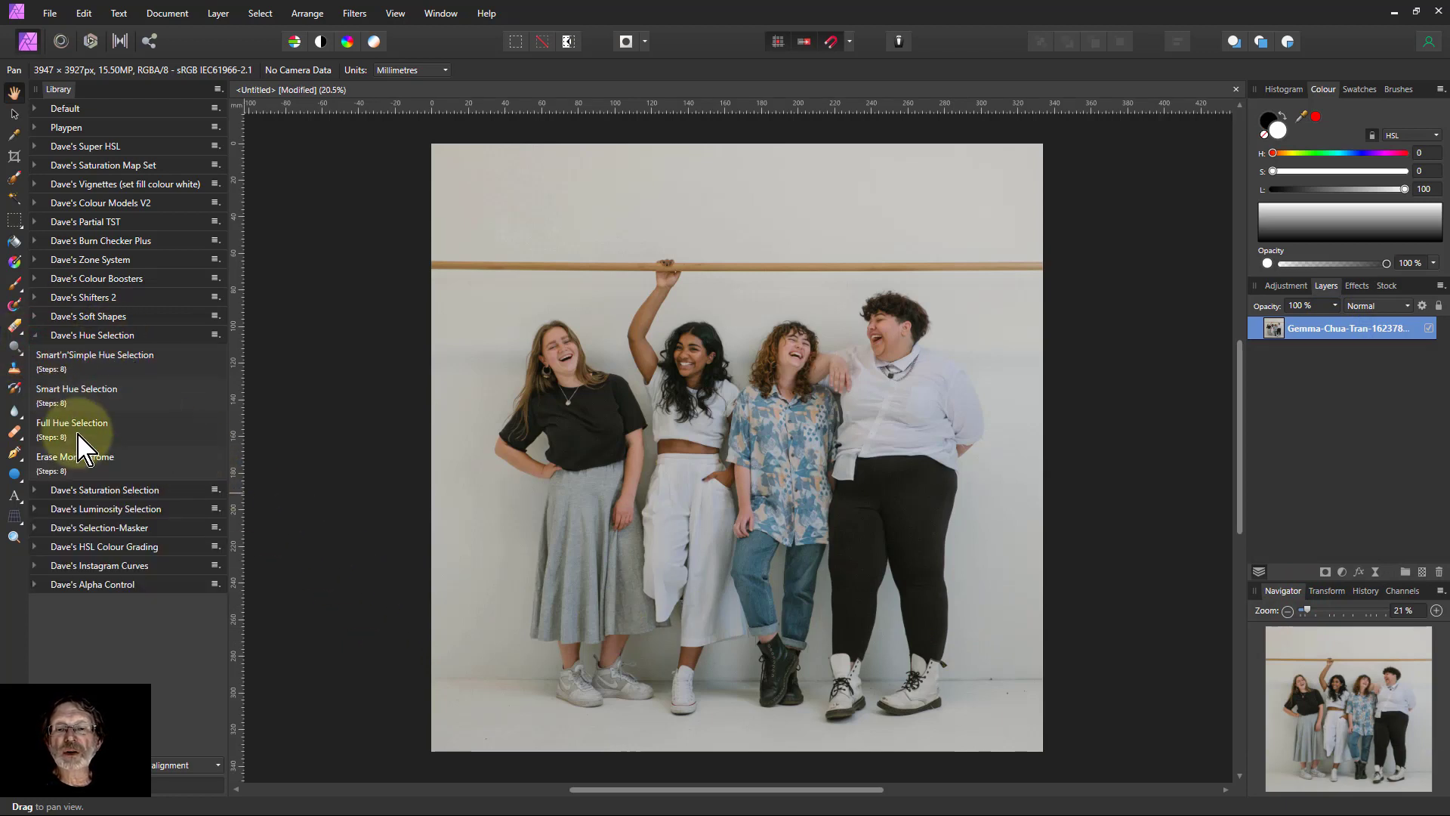
{"action": "left_click", "coordinate": [98, 398]}
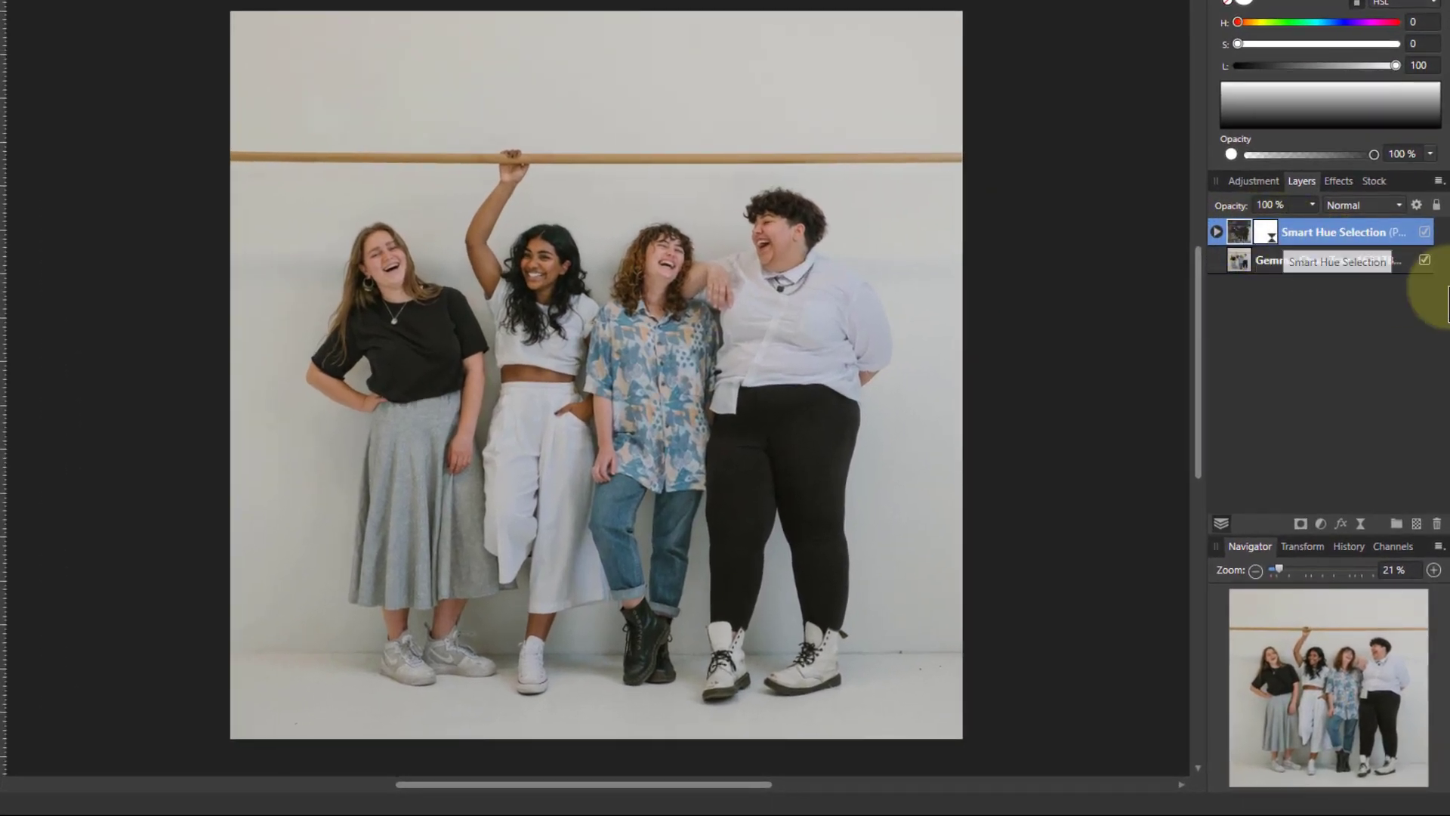
{"action": "left_click", "coordinate": [1424, 259]}
Open the Select Hue procedural texture nested in the Smart Hue Selection layer and enlarge its custom inputs area
{"action": "left_click", "coordinate": [1217, 232]}
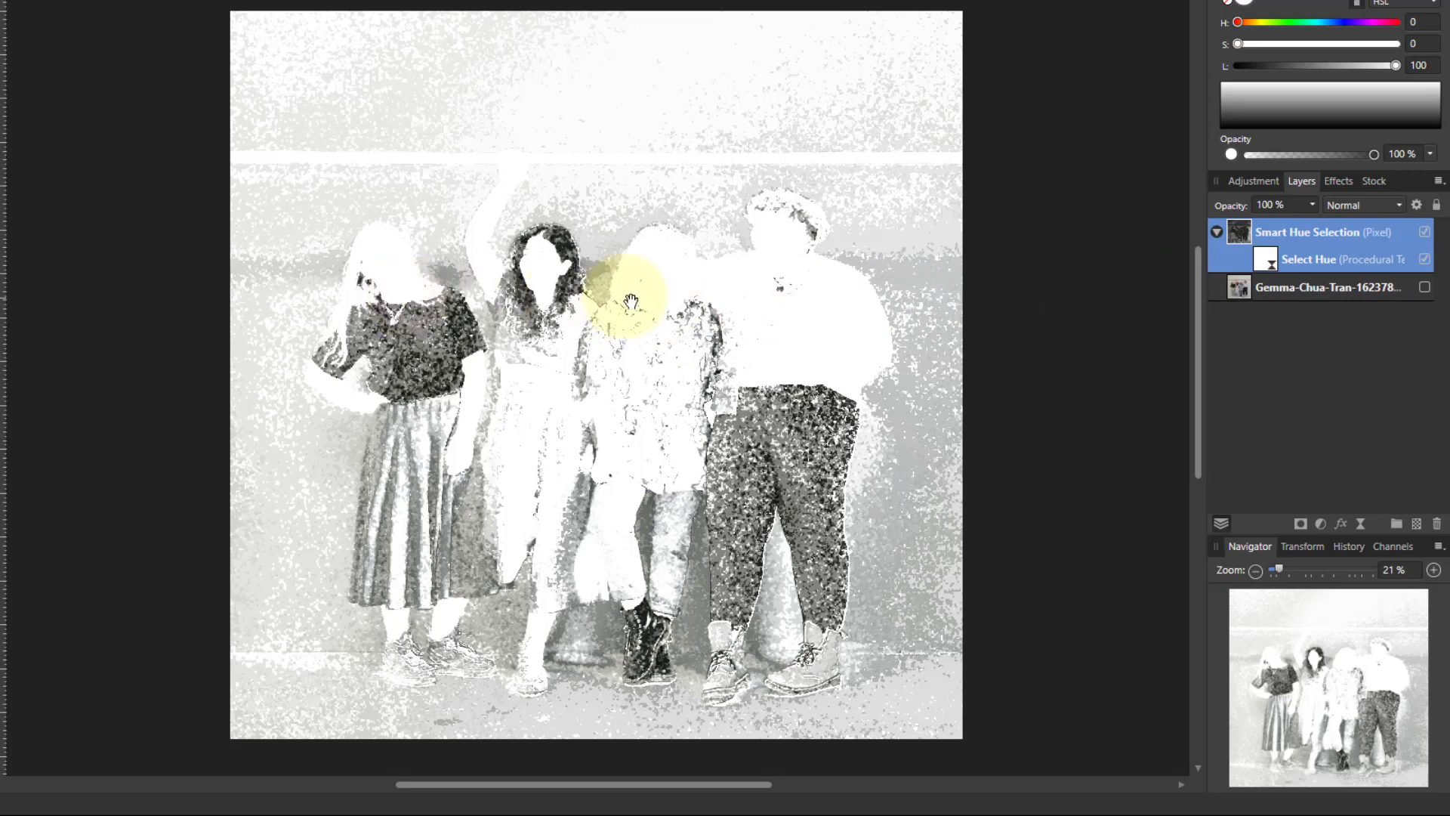
{"action": "double_click", "coordinate": [1266, 259]}
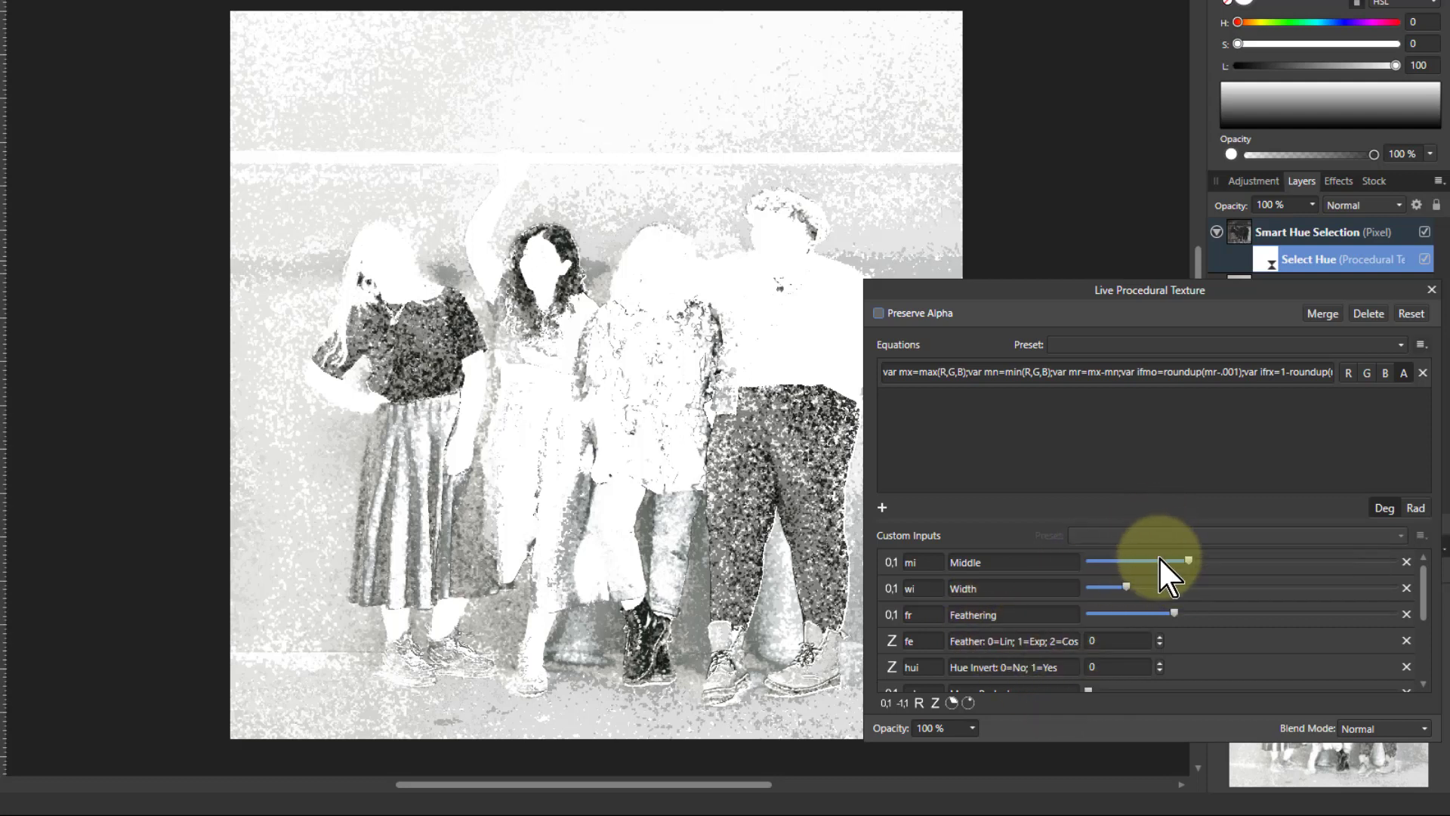
{"action": "left_click_drag", "start_coordinate": [1152, 519], "coordinate": [1146, 412]}
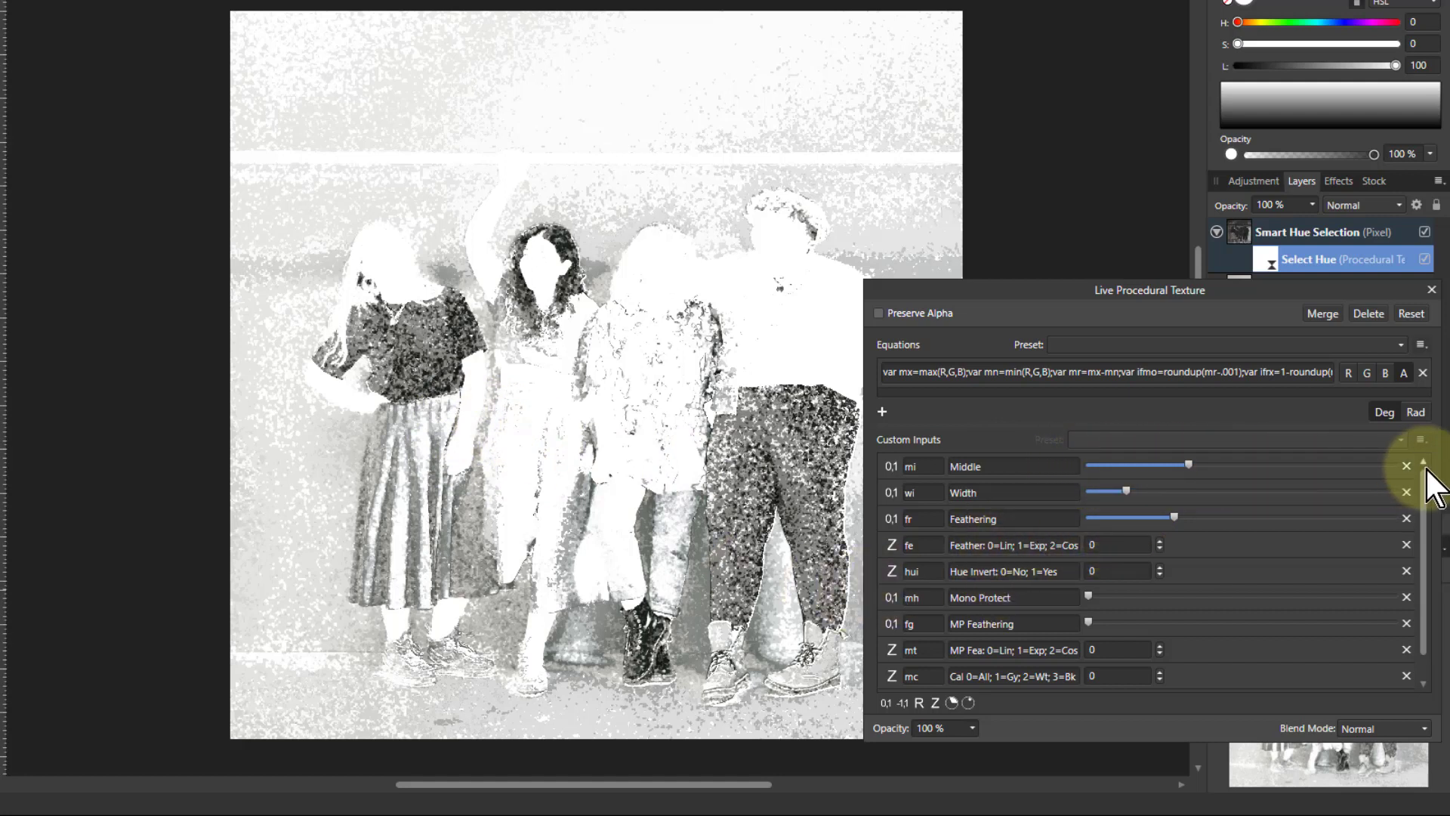
Lower the hue selection's Middle to the orange-red skin tones and reduce Width and Feathering to small values
{"action": "left_click_drag", "start_coordinate": [1191, 464], "coordinate": [1126, 491]}
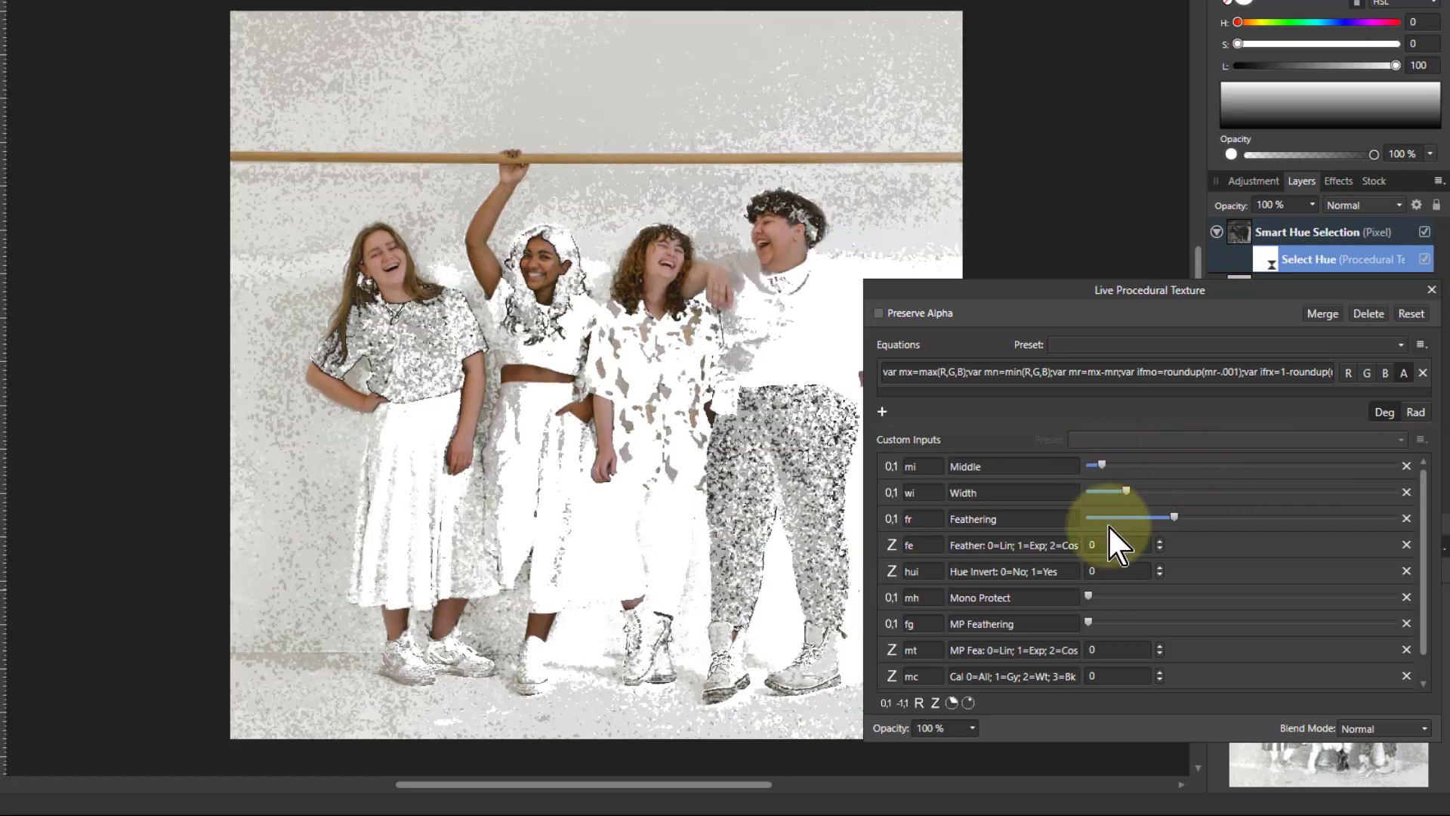
{"action": "left_click", "coordinate": [1100, 492]}
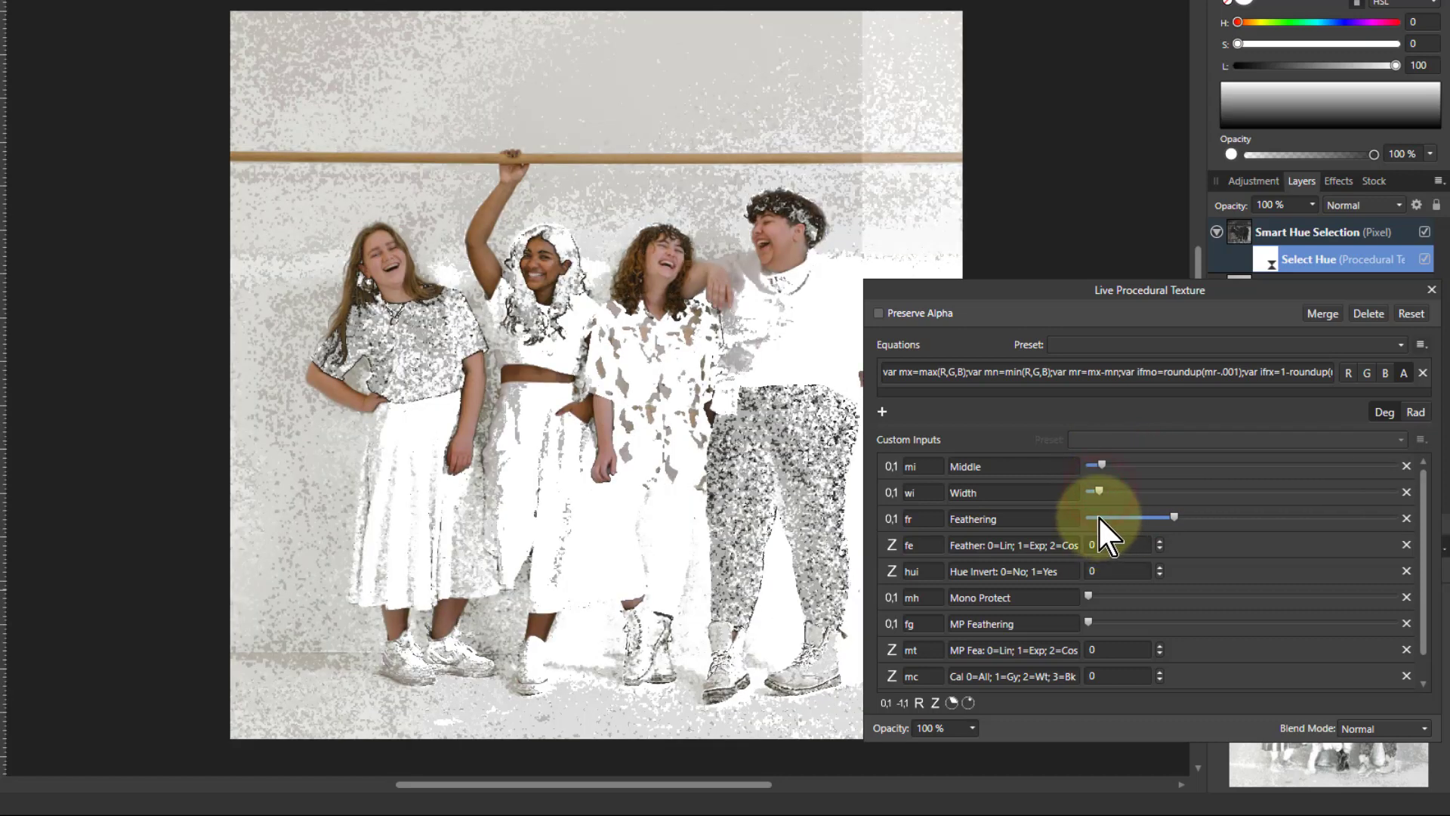
{"action": "left_click", "coordinate": [1098, 517]}
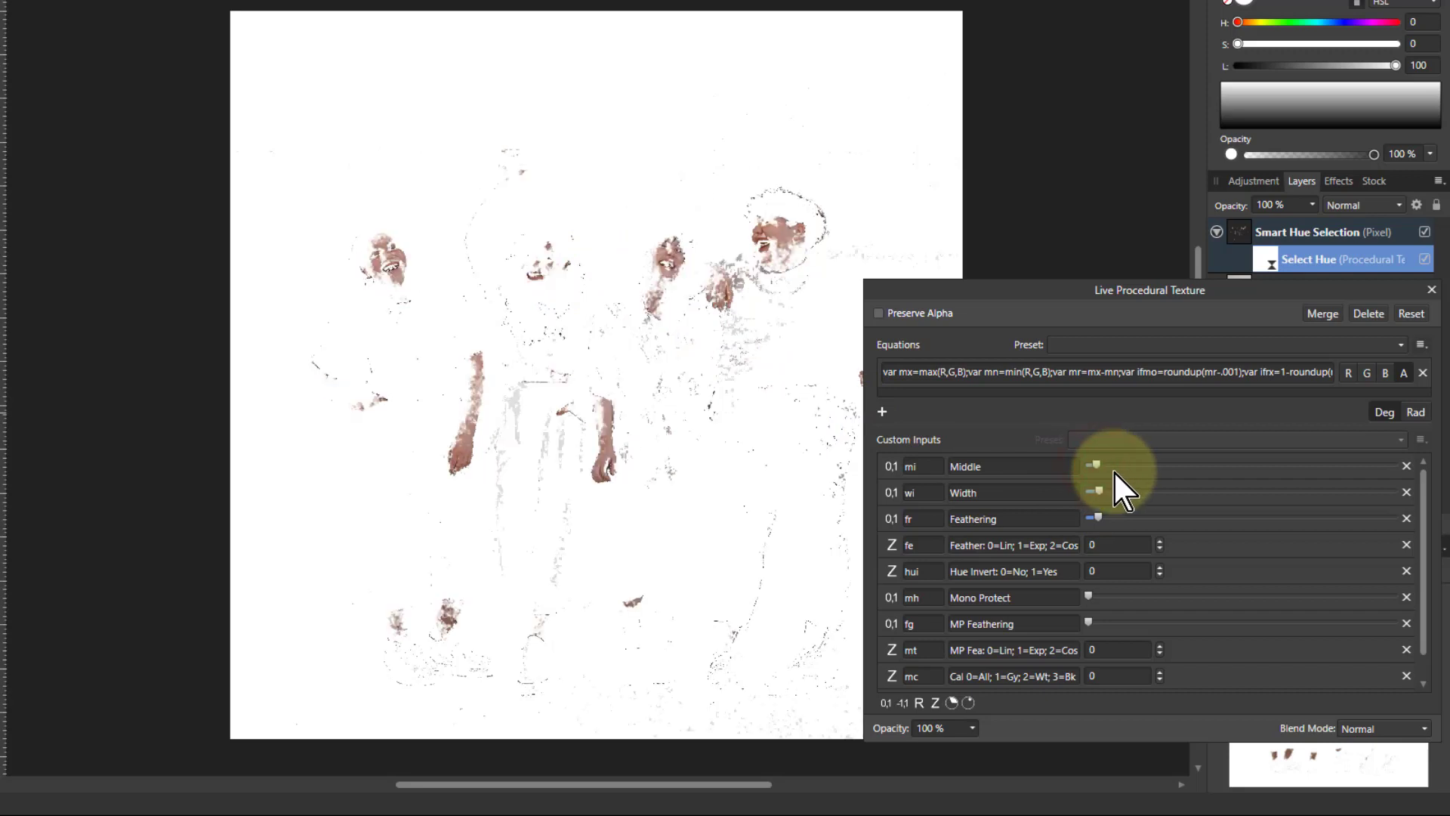
{"action": "left_click_drag", "start_coordinate": [1116, 463], "coordinate": [1113, 463]}
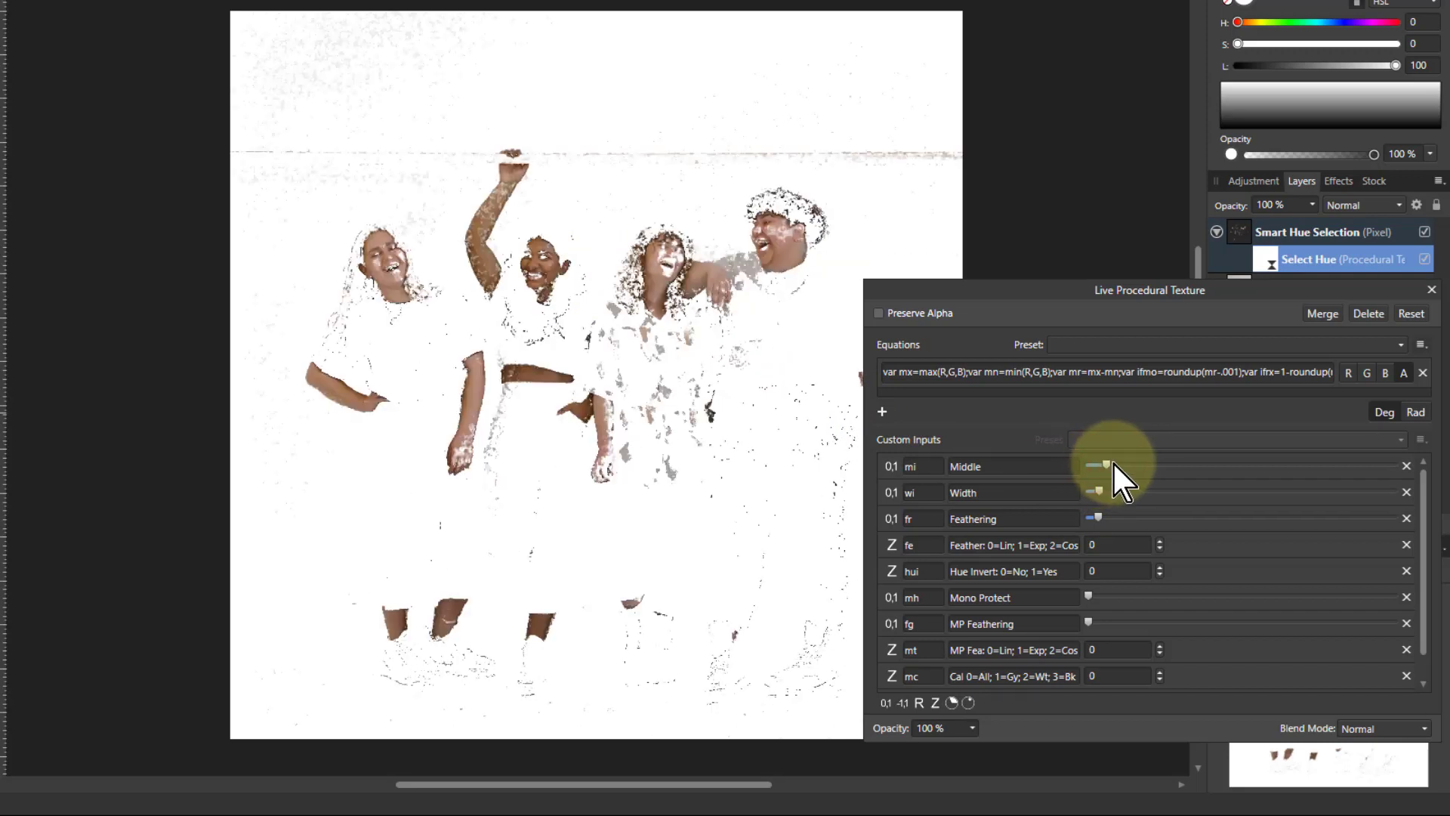
{"action": "left_click", "coordinate": [1113, 462]}
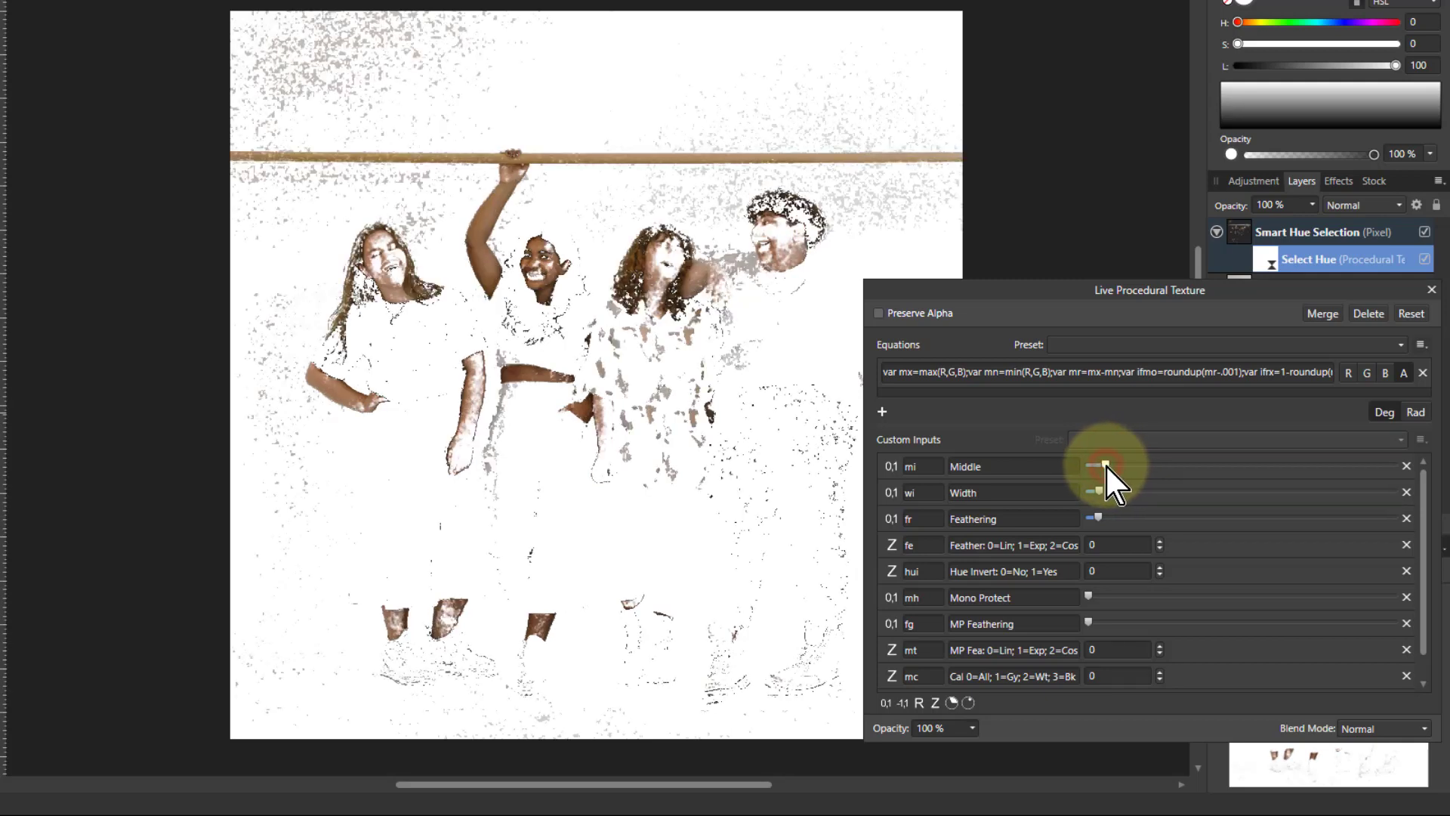
{"action": "left_click", "coordinate": [1105, 464]}
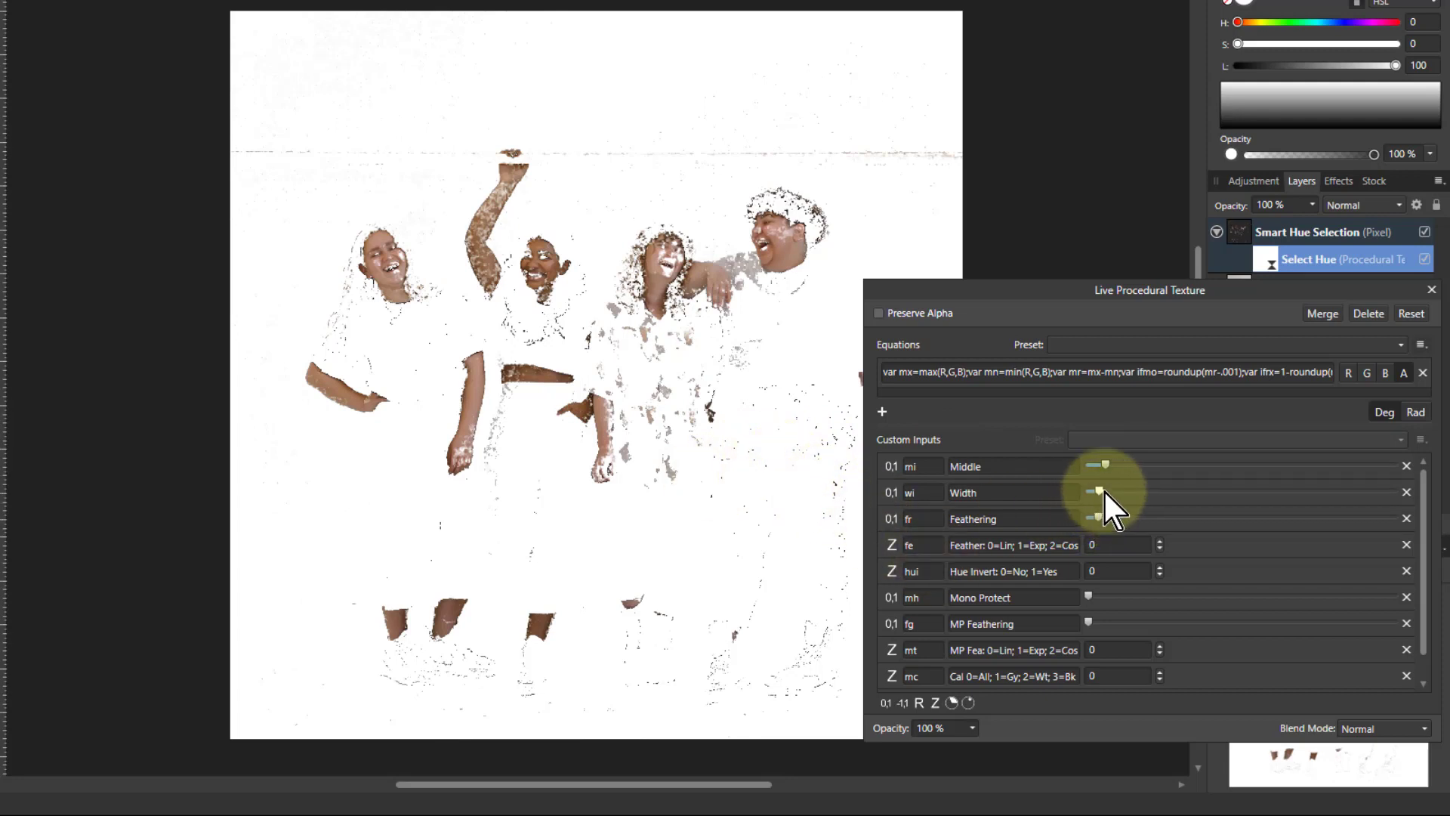
Widen the hue selection's Width slightly and raise its Feathering to about 40 percent of the range, checking the smiling face up close
{"action": "left_click_drag", "start_coordinate": [1107, 491], "coordinate": [1111, 493]}
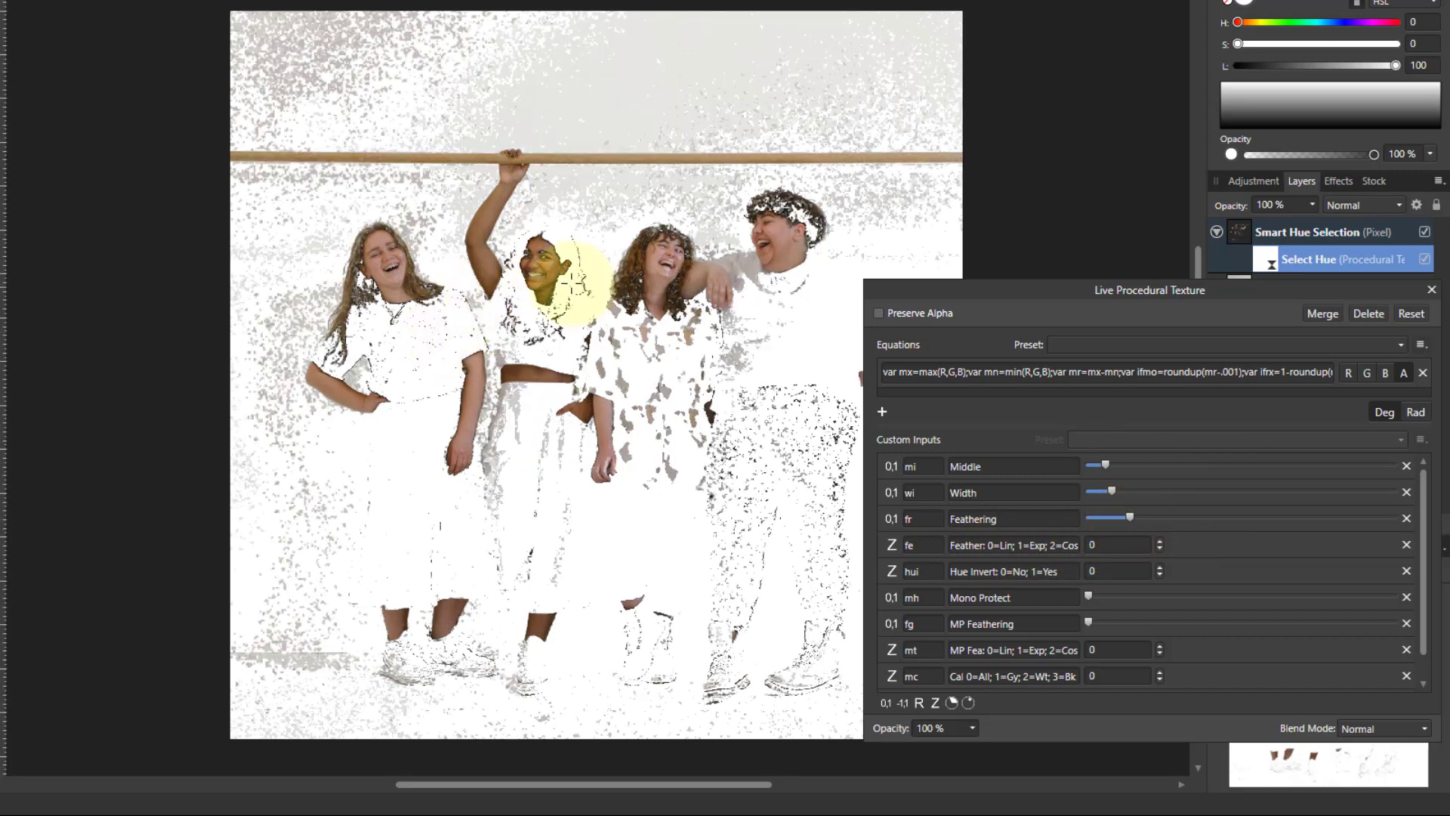
{"action": "scroll", "coordinate": [563, 260], "scroll_direction": "up", "scroll_amount": 3}
{"action": "scroll", "coordinate": [563, 261], "scroll_direction": "up", "scroll_amount": 3}
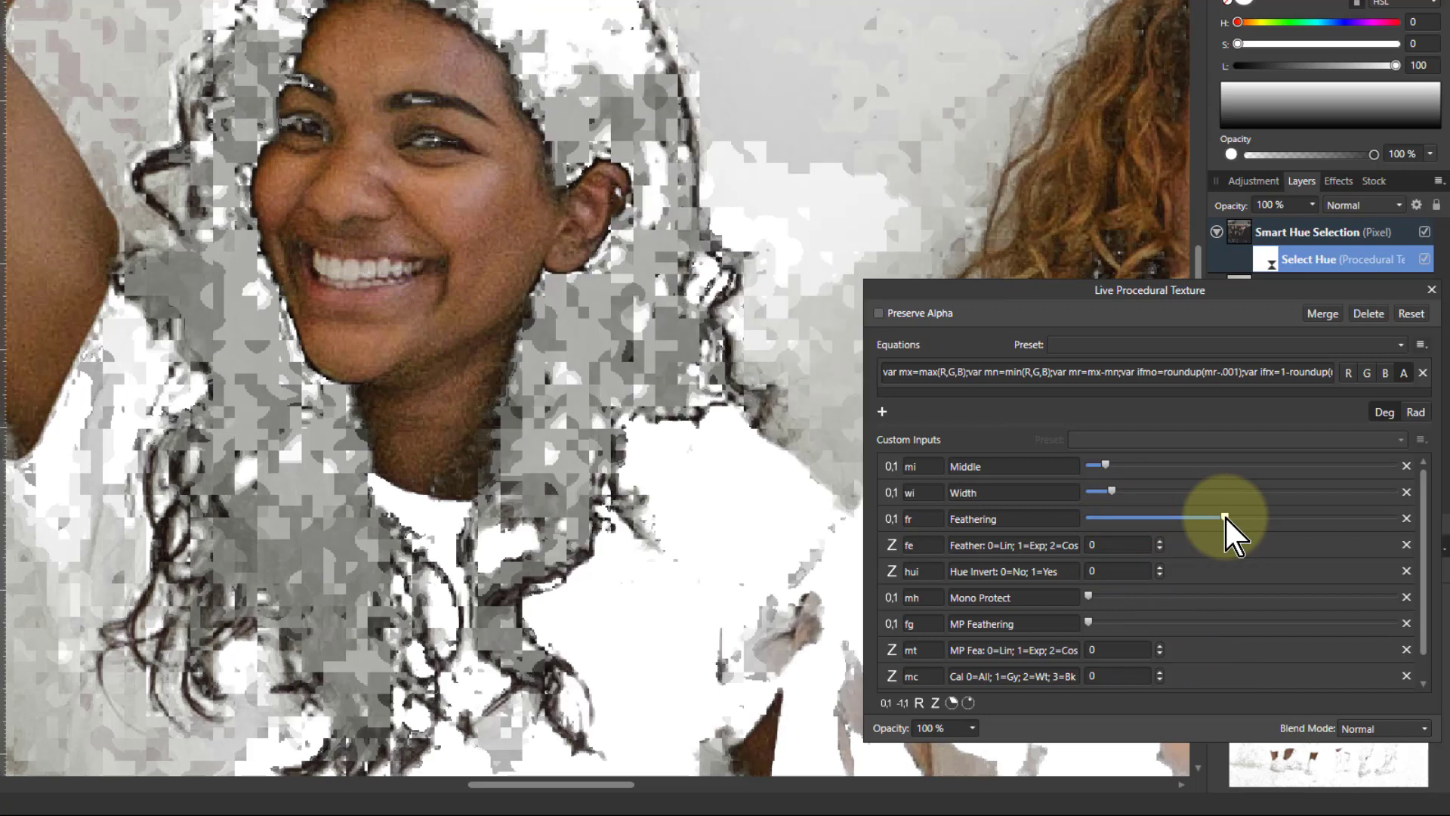
{"action": "mouse_move", "coordinate": [1226, 515]}
{"action": "left_mouse_down"}
{"action": "mouse_move", "coordinate": [1197, 516]}
{"action": "mouse_move", "coordinate": [1217, 517]}
{"action": "left_mouse_up"}
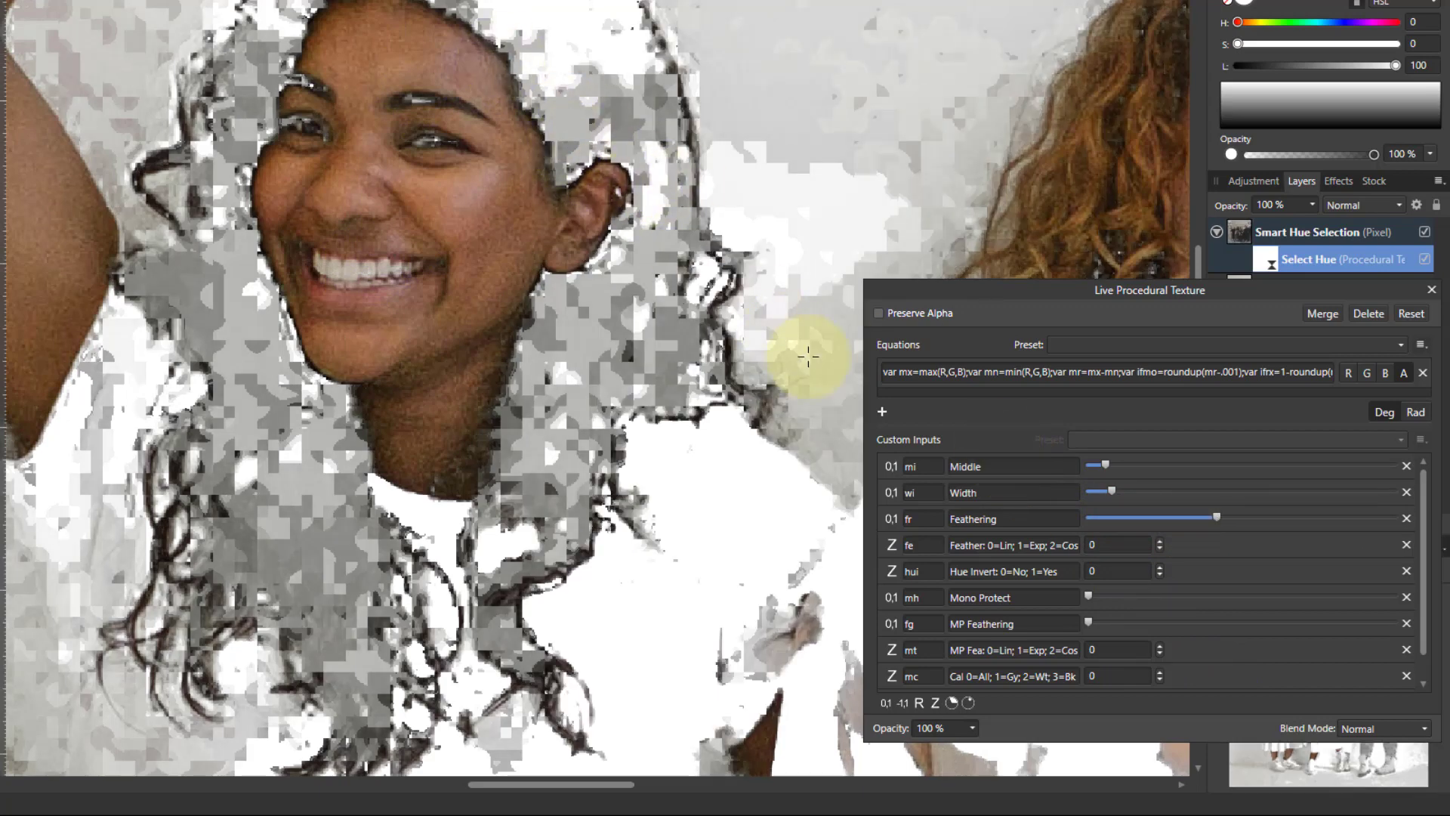
{"action": "left_click_drag", "start_coordinate": [1112, 491], "coordinate": [1113, 492]}
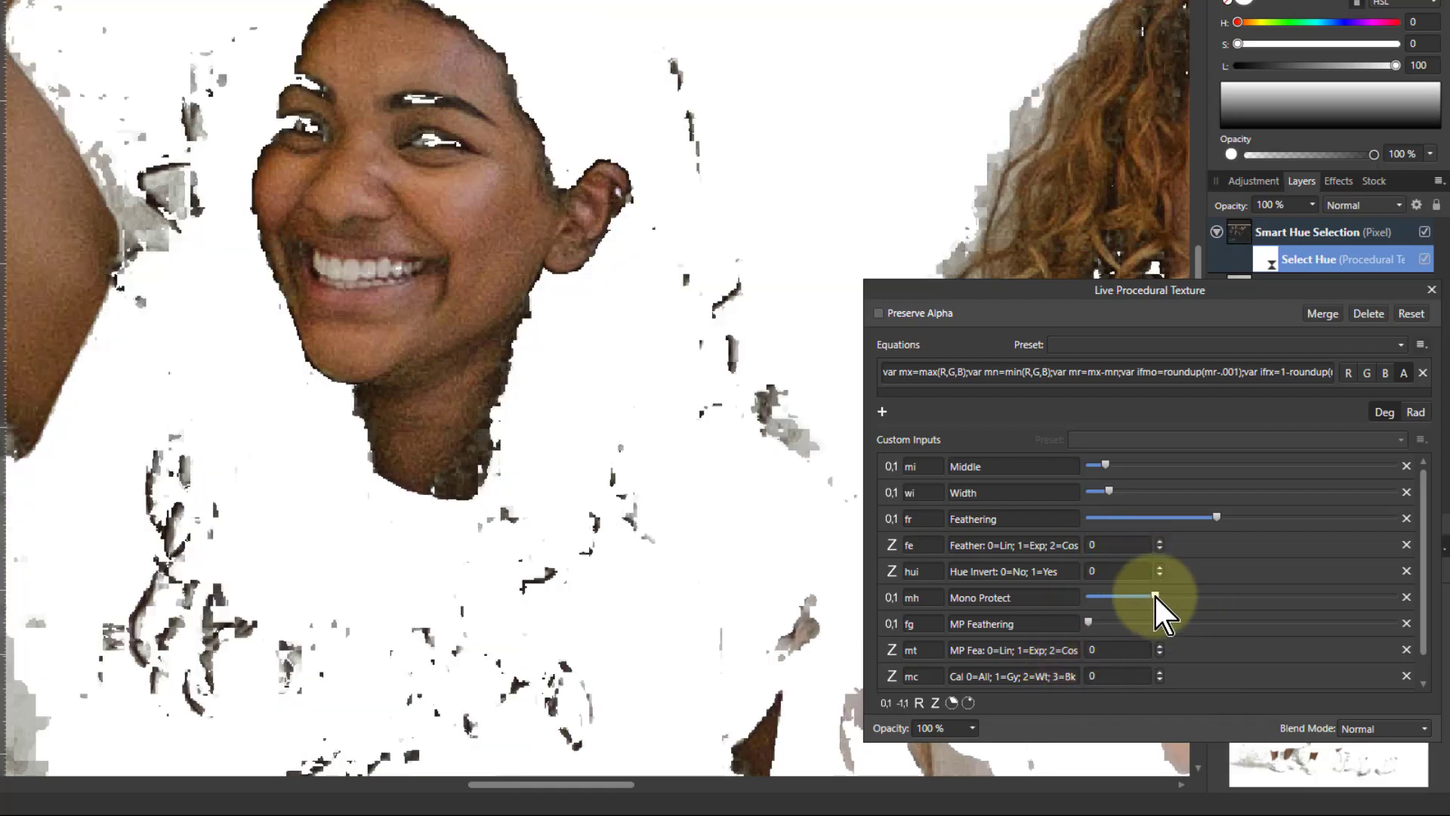
Raise Mono Protect to about a third and MP Feathering to nearly half of the range, with the Feather type set to 2
{"action": "left_click_drag", "start_coordinate": [1154, 594], "coordinate": [1201, 596]}
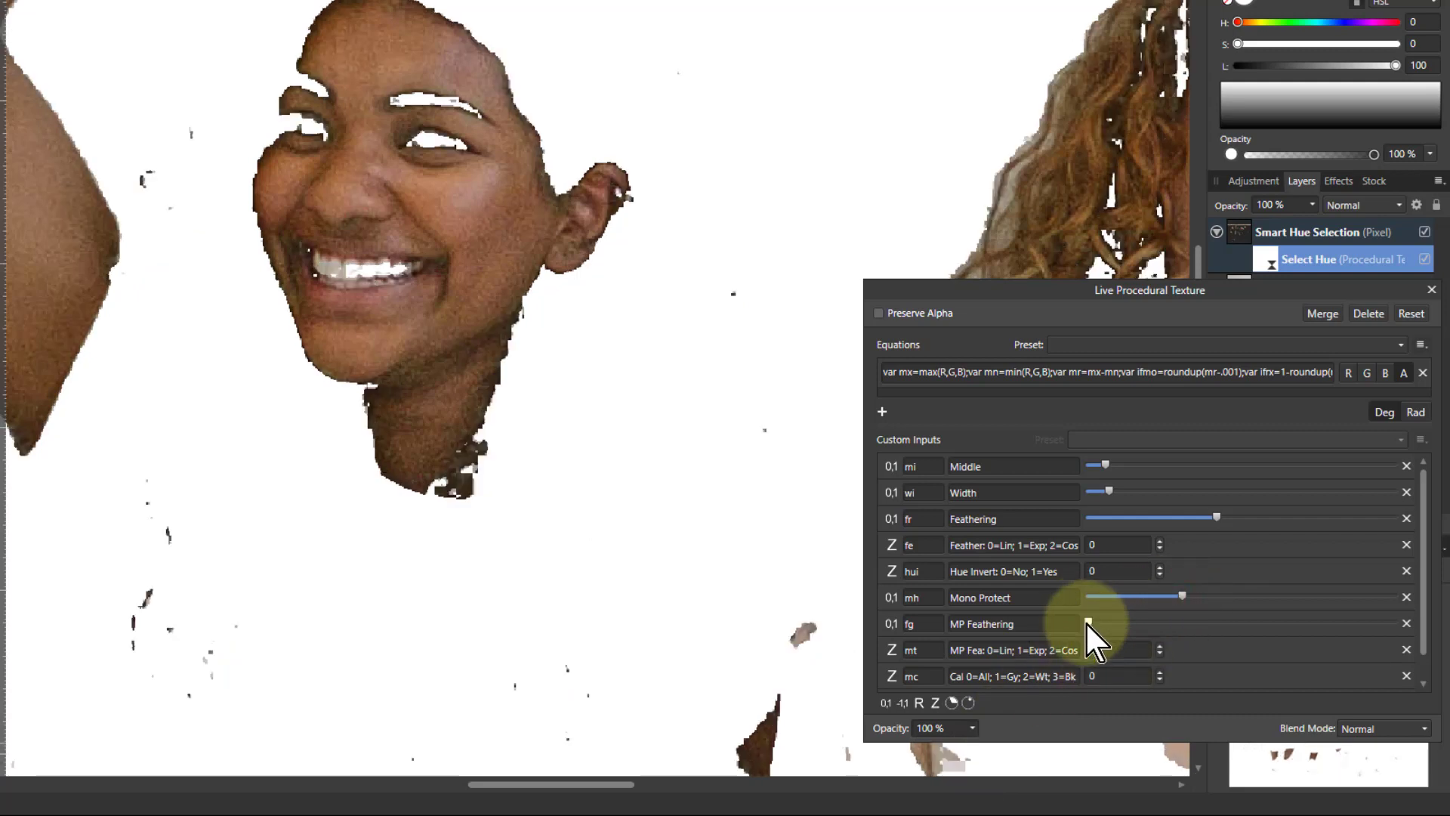
{"action": "left_click_drag", "start_coordinate": [1086, 621], "coordinate": [1231, 621]}
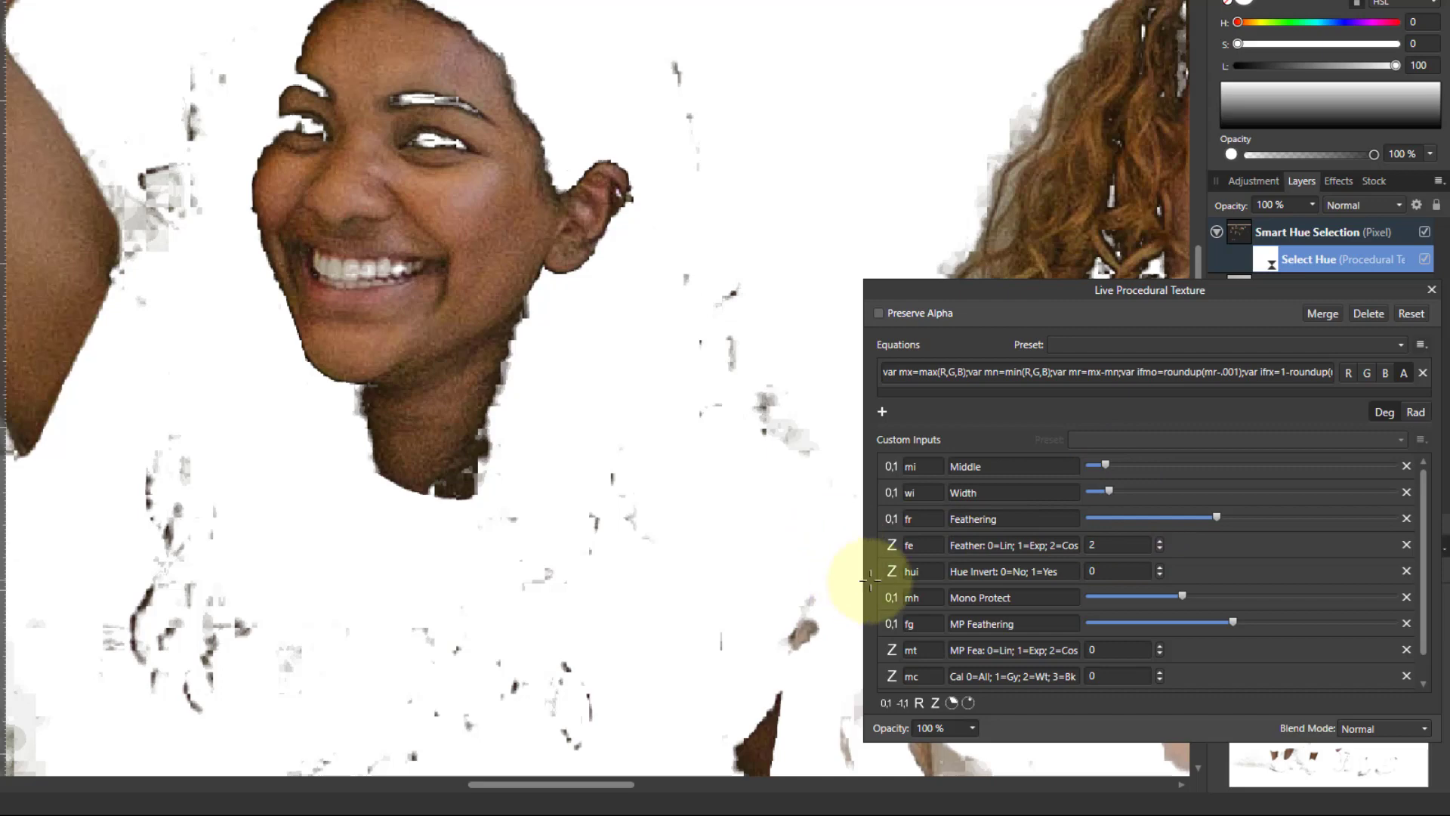
Reduce Feathering to about a fifth of the range, raise Mono Protect slightly further, and close the procedural texture settings
{"action": "scroll", "coordinate": [714, 489], "scroll_direction": "down", "scroll_amount": 1}
{"action": "scroll", "coordinate": [714, 485], "scroll_direction": "down", "scroll_amount": 2}
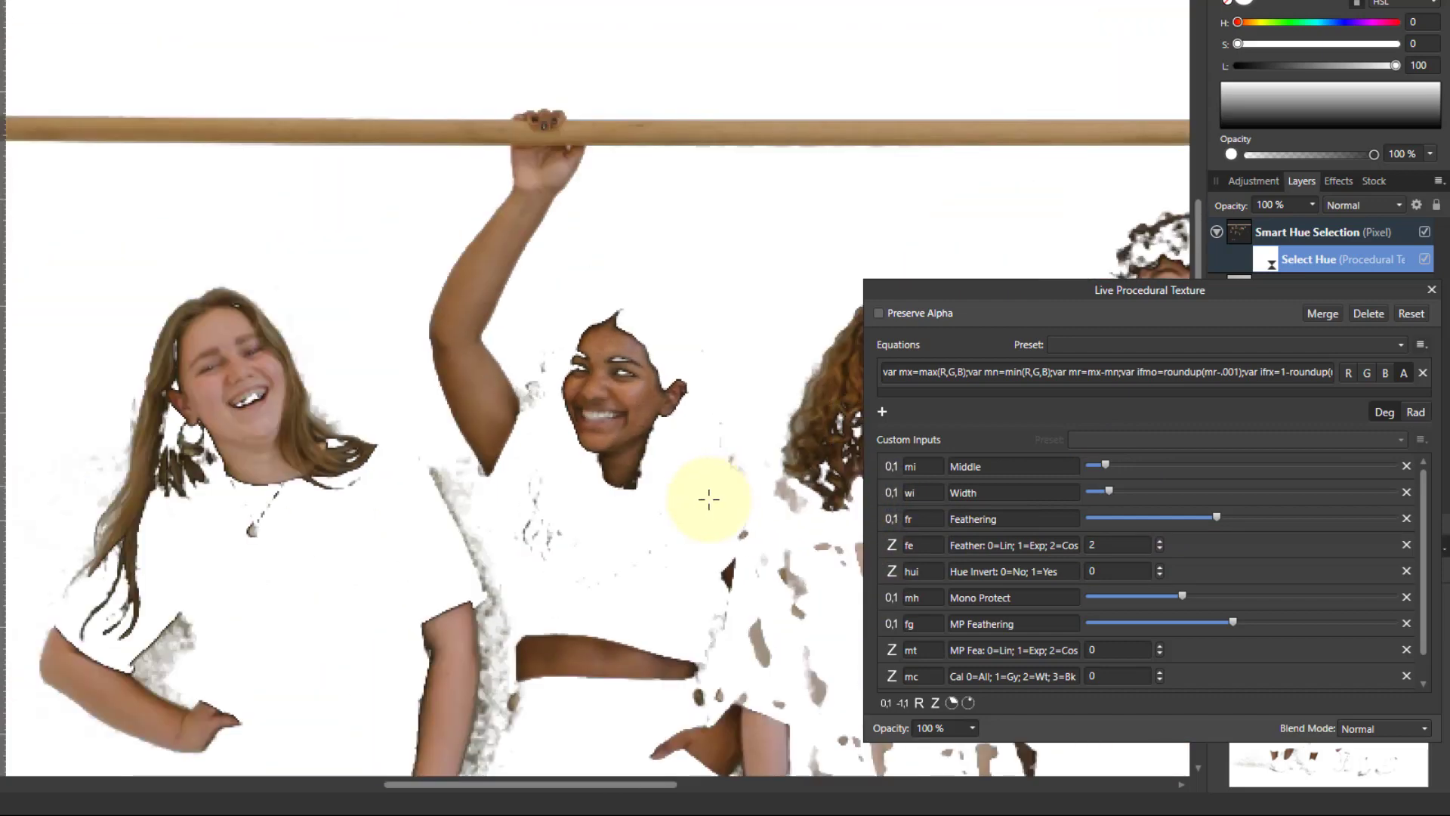
{"action": "scroll", "coordinate": [653, 483], "scroll_direction": "down", "scroll_amount": 4}
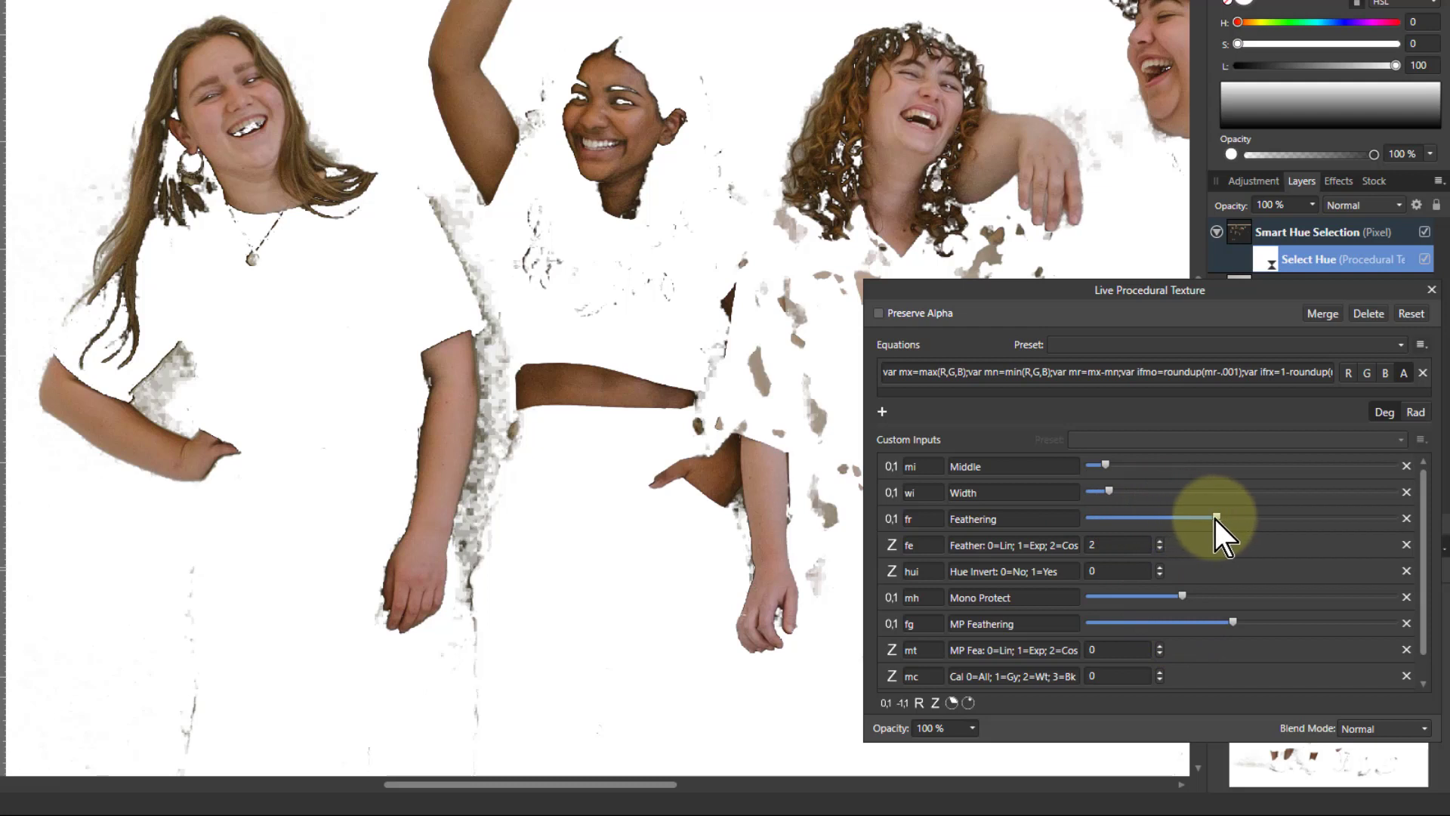
{"action": "left_click_drag", "start_coordinate": [1216, 518], "coordinate": [1175, 518]}
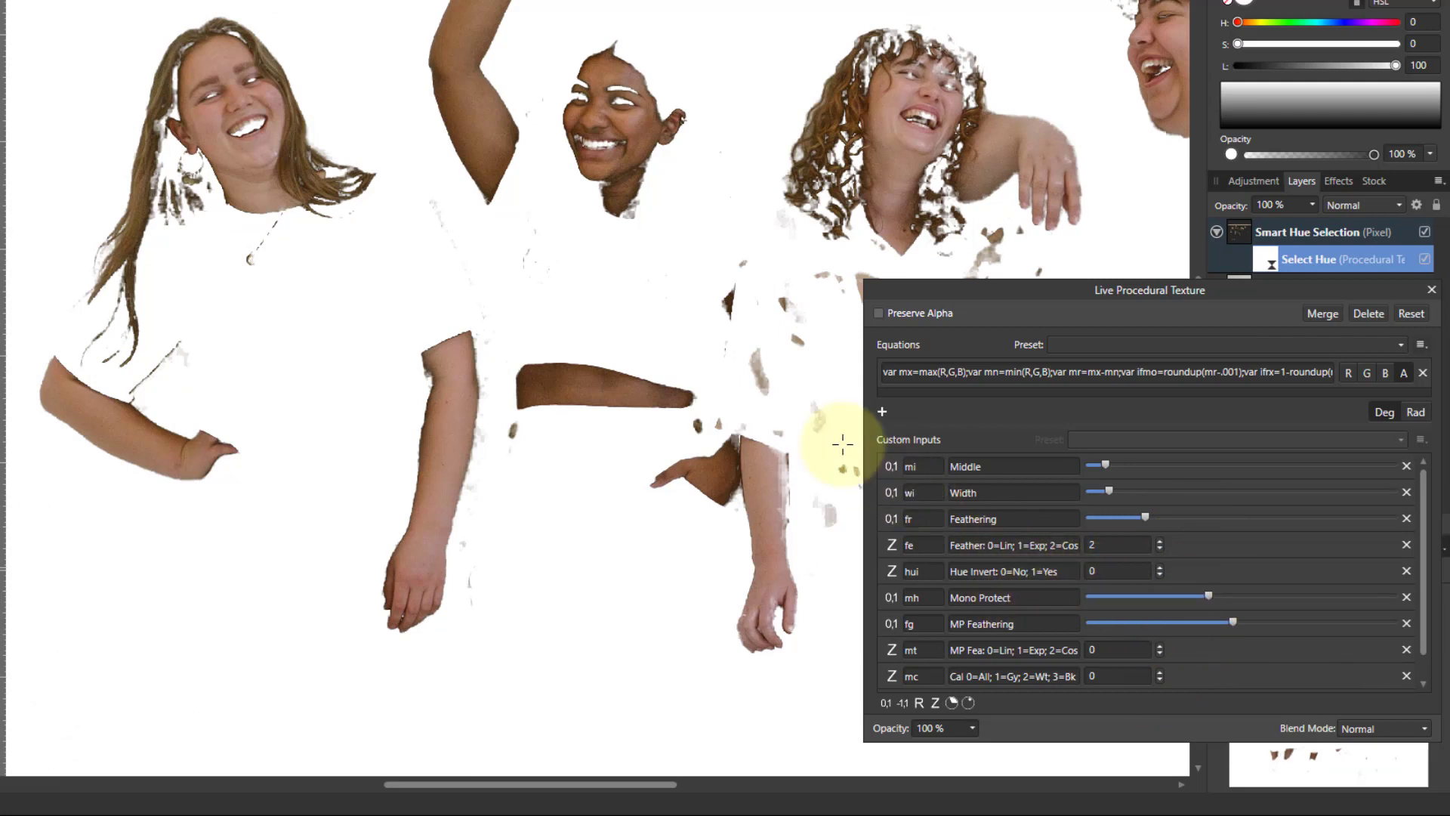
{"action": "scroll", "coordinate": [321, 146], "scroll_direction": "up", "scroll_amount": 4}
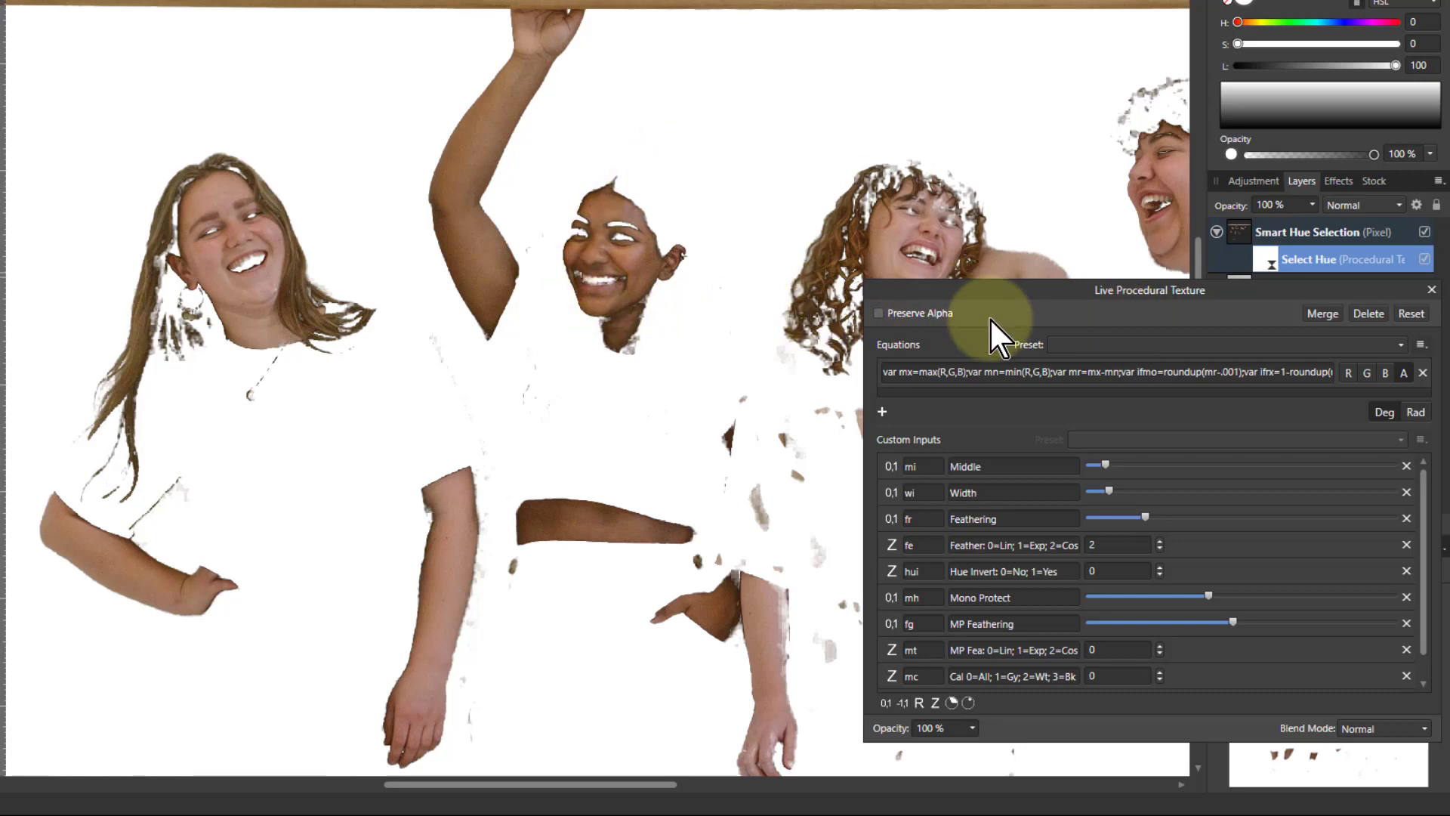
{"action": "left_click_drag", "start_coordinate": [1361, 292], "coordinate": [1202, 293]}
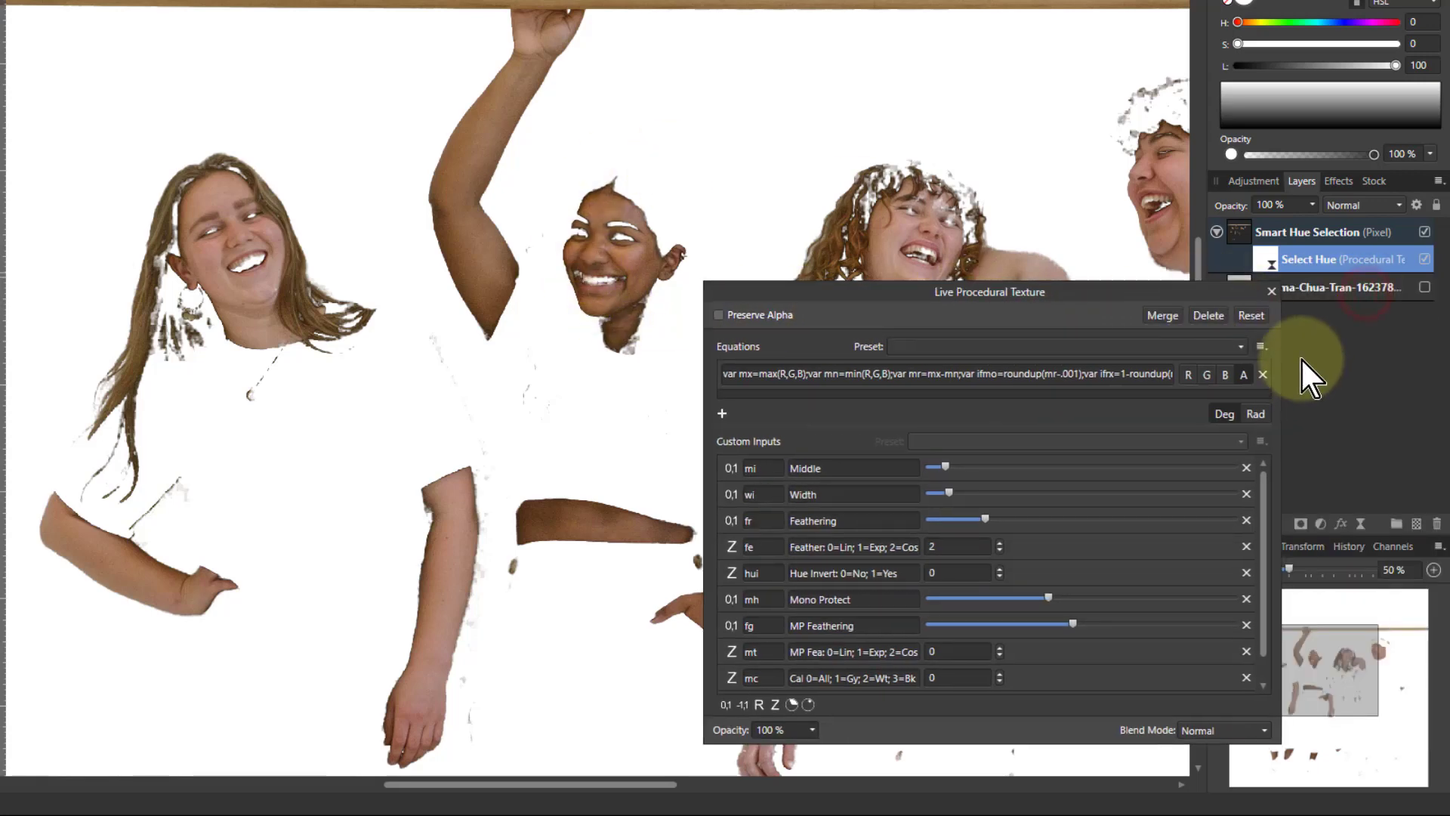
{"action": "left_click", "coordinate": [1272, 290]}
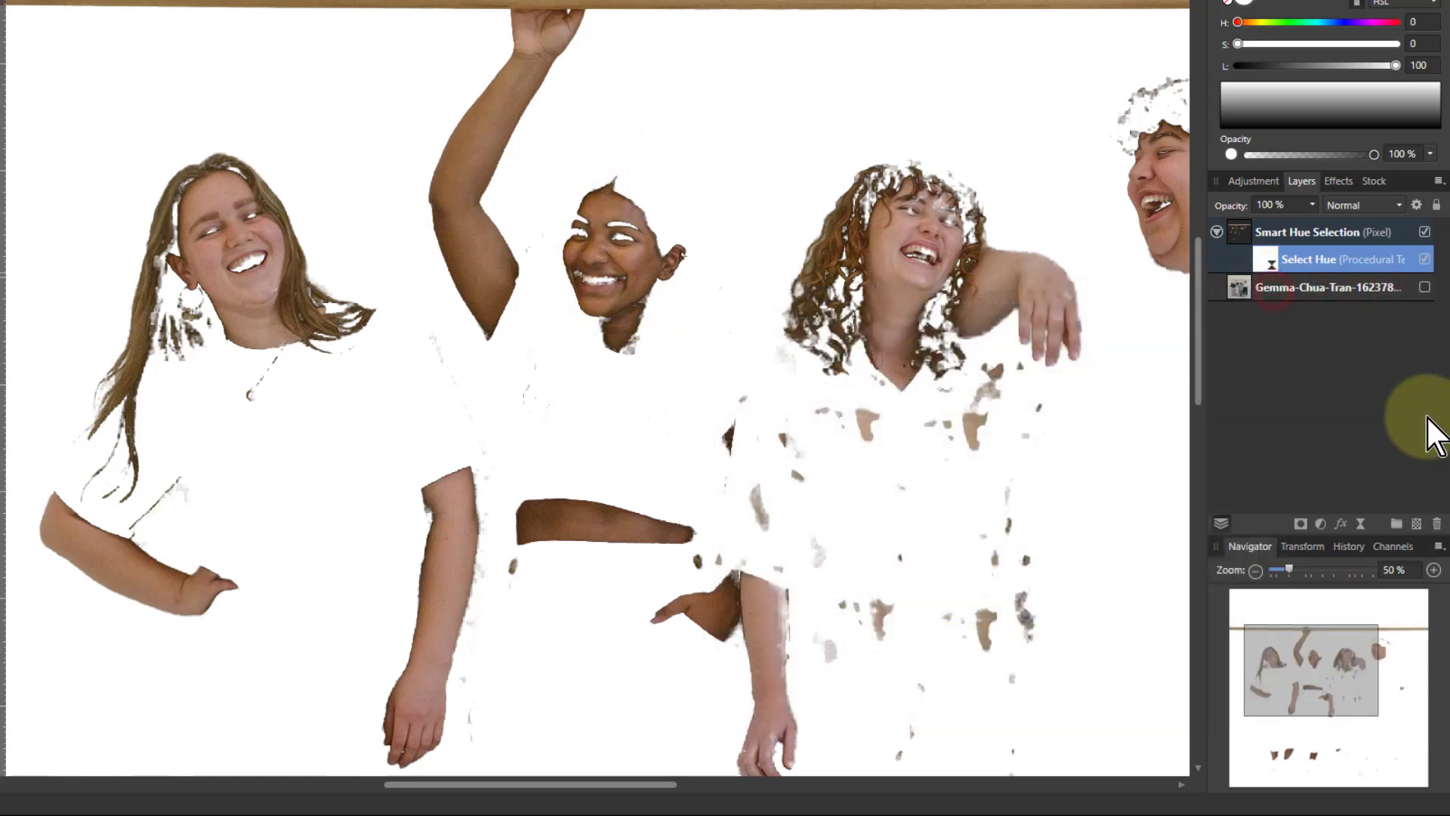
Set the Paint Brush to black and try painting out the leftmost woman's leftover hair on the Select Hue filter
{"action": "left_click", "coordinate": [1244, 232]}
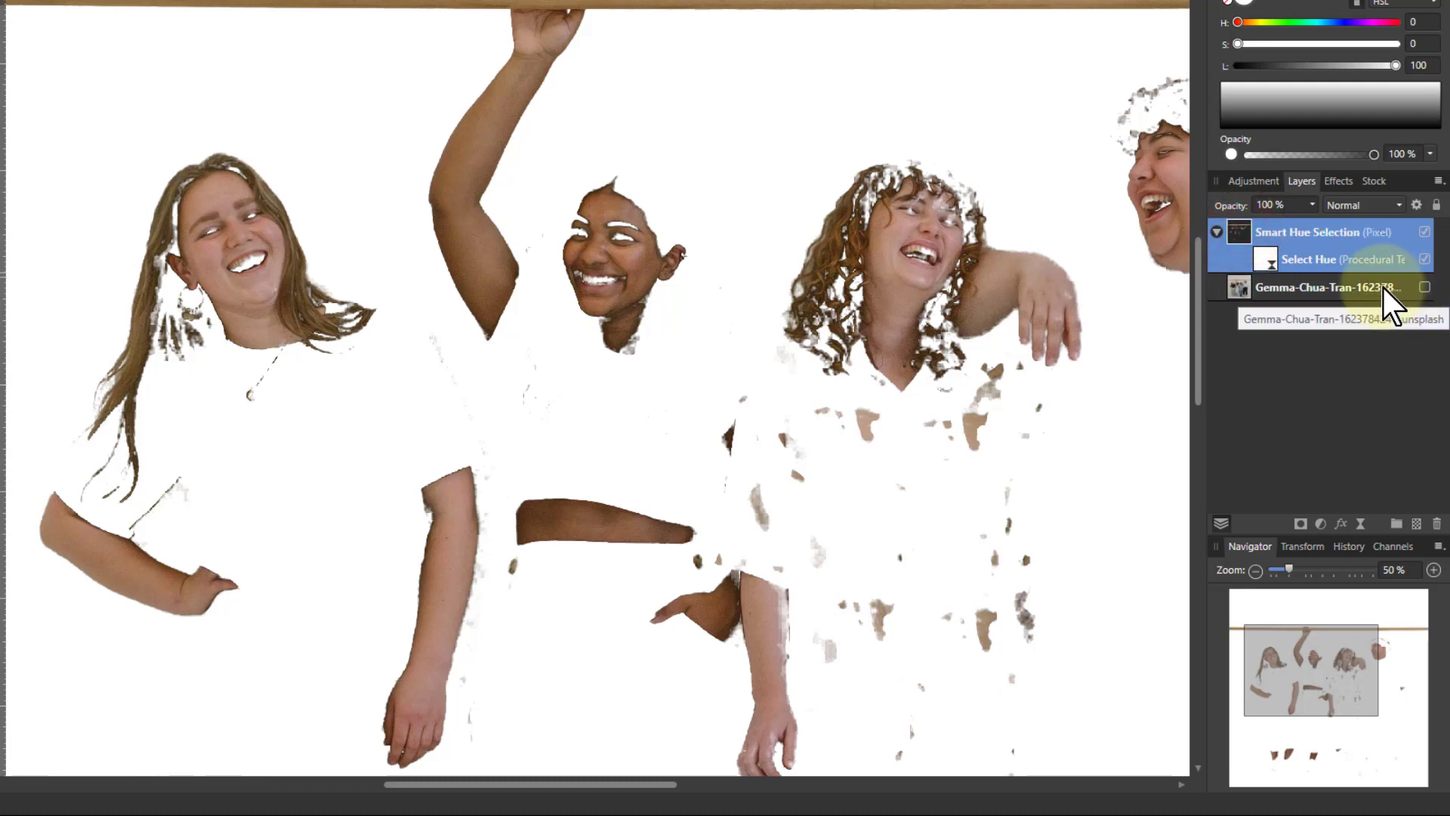
{"action": "left_click", "coordinate": [1268, 260]}
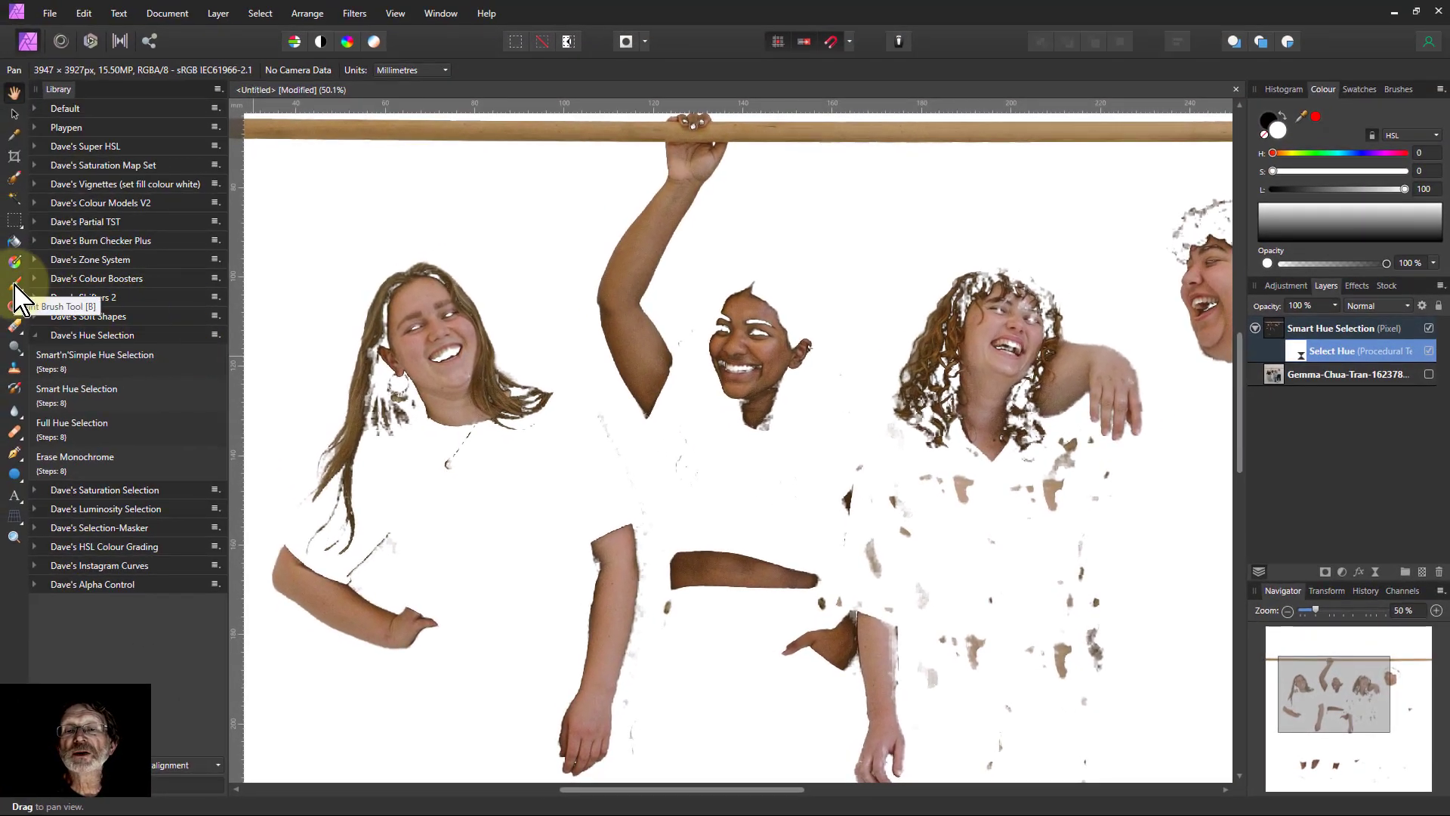
{"action": "left_click", "coordinate": [15, 283]}
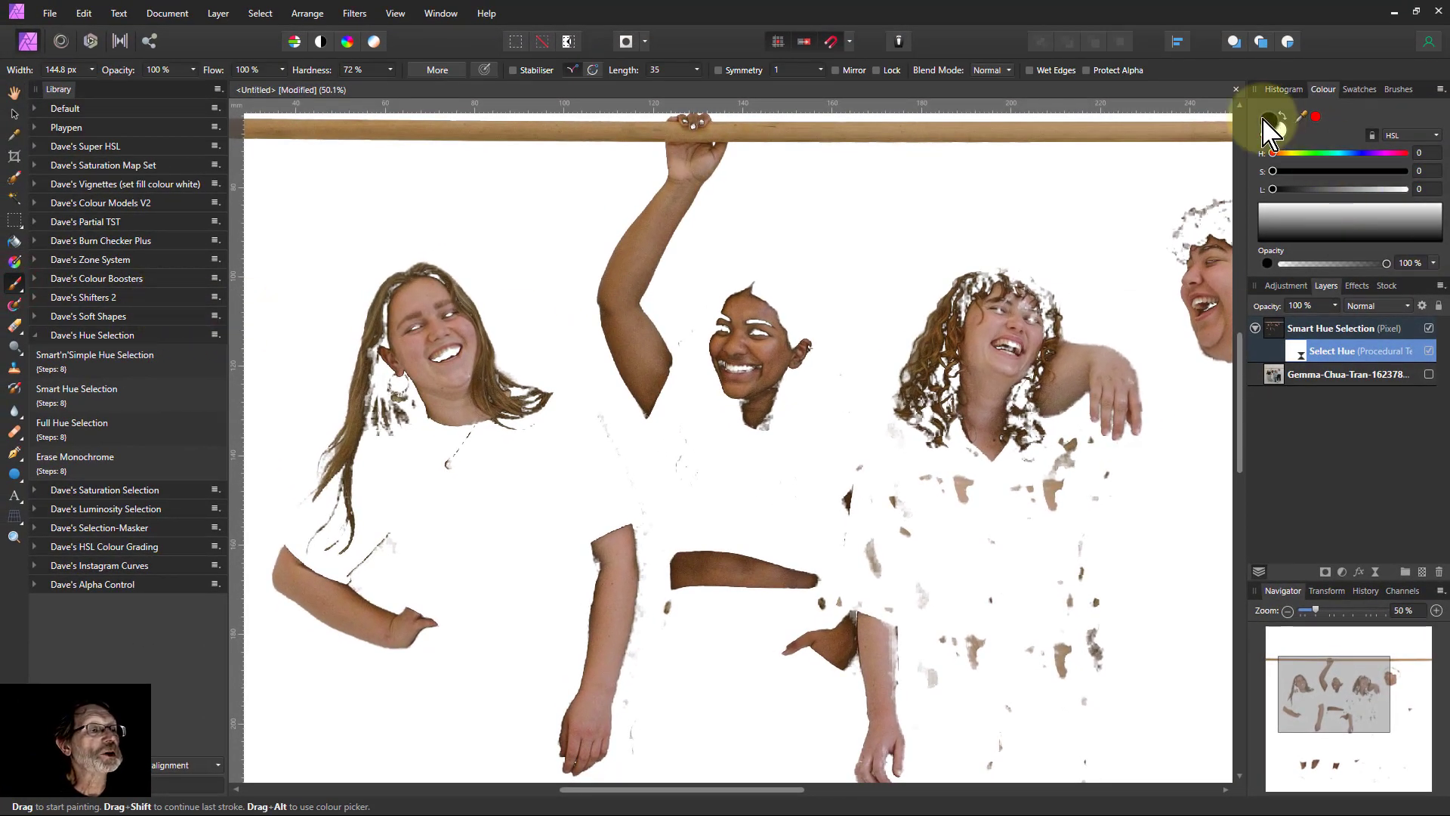
{"action": "left_click", "coordinate": [1271, 132]}
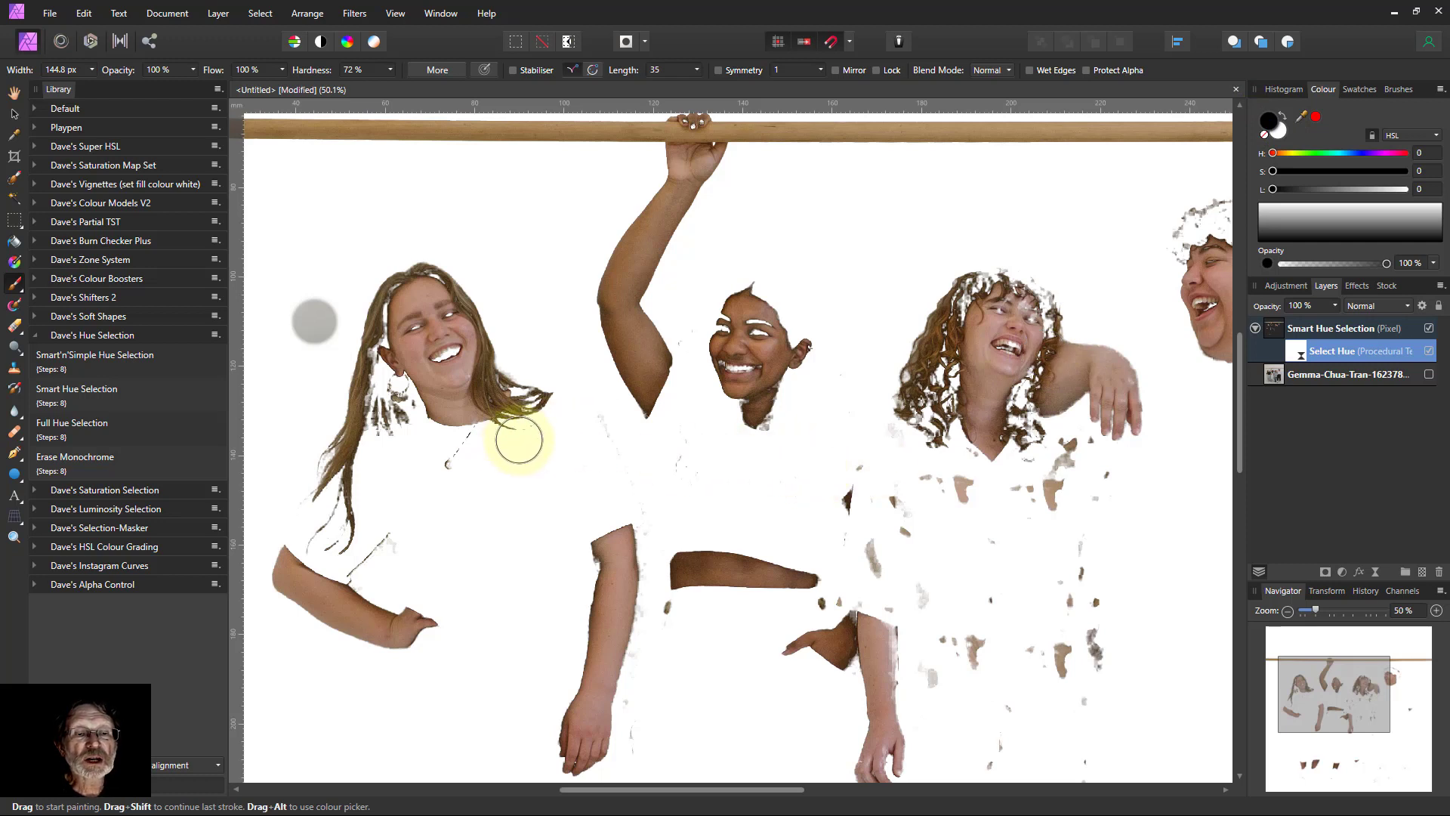
{"action": "mouse_move", "coordinate": [517, 435]}
{"action": "left_mouse_down"}
{"action": "mouse_move", "coordinate": [485, 362]}
{"action": "mouse_move", "coordinate": [382, 327]}
{"action": "mouse_move", "coordinate": [364, 356]}
{"action": "left_mouse_up"}
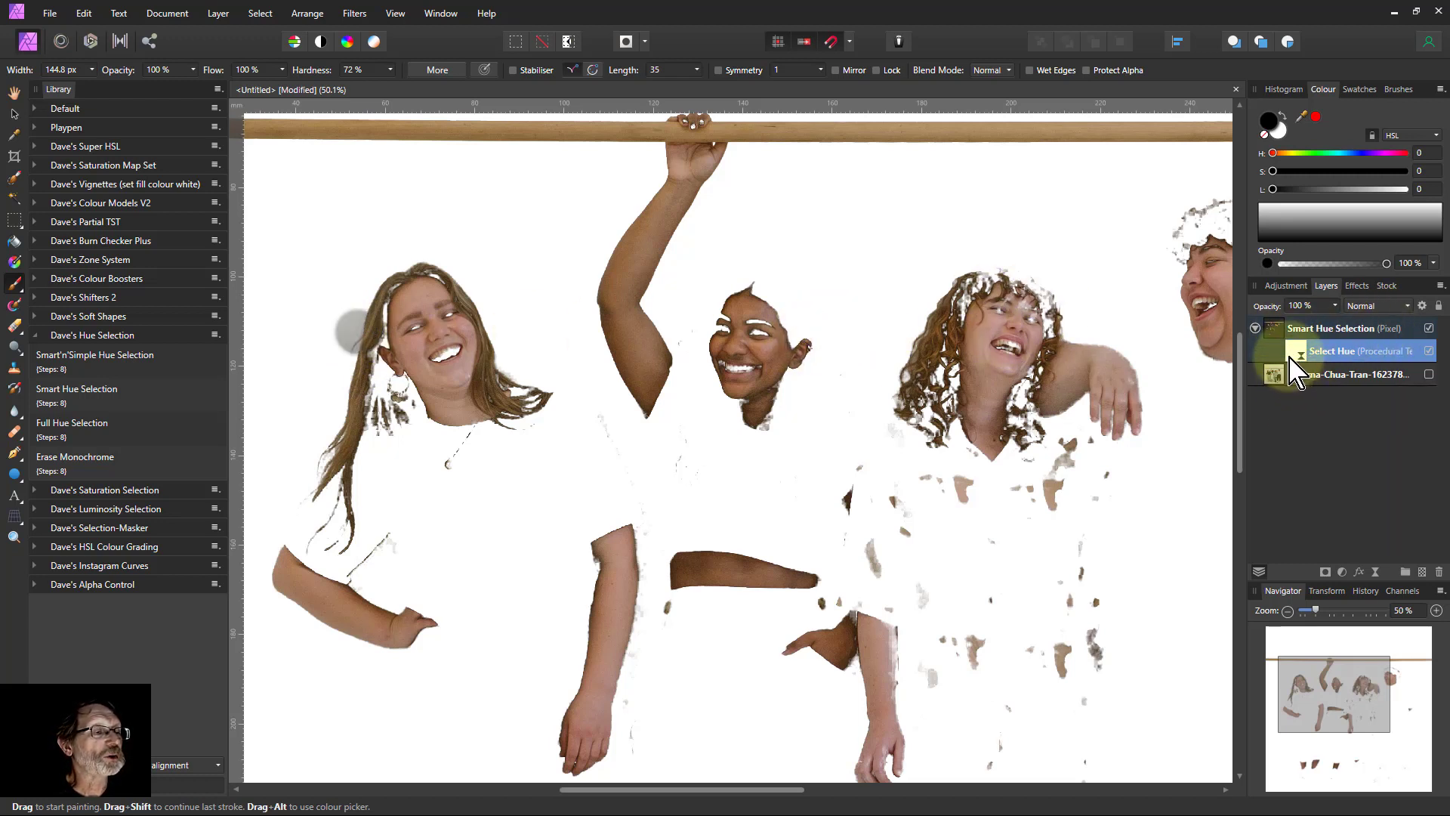
Merge the visible layers into a new pixel layer on top, and hide and collapse the Smart Hue Selection layer
{"action": "left_click", "coordinate": [1280, 327]}
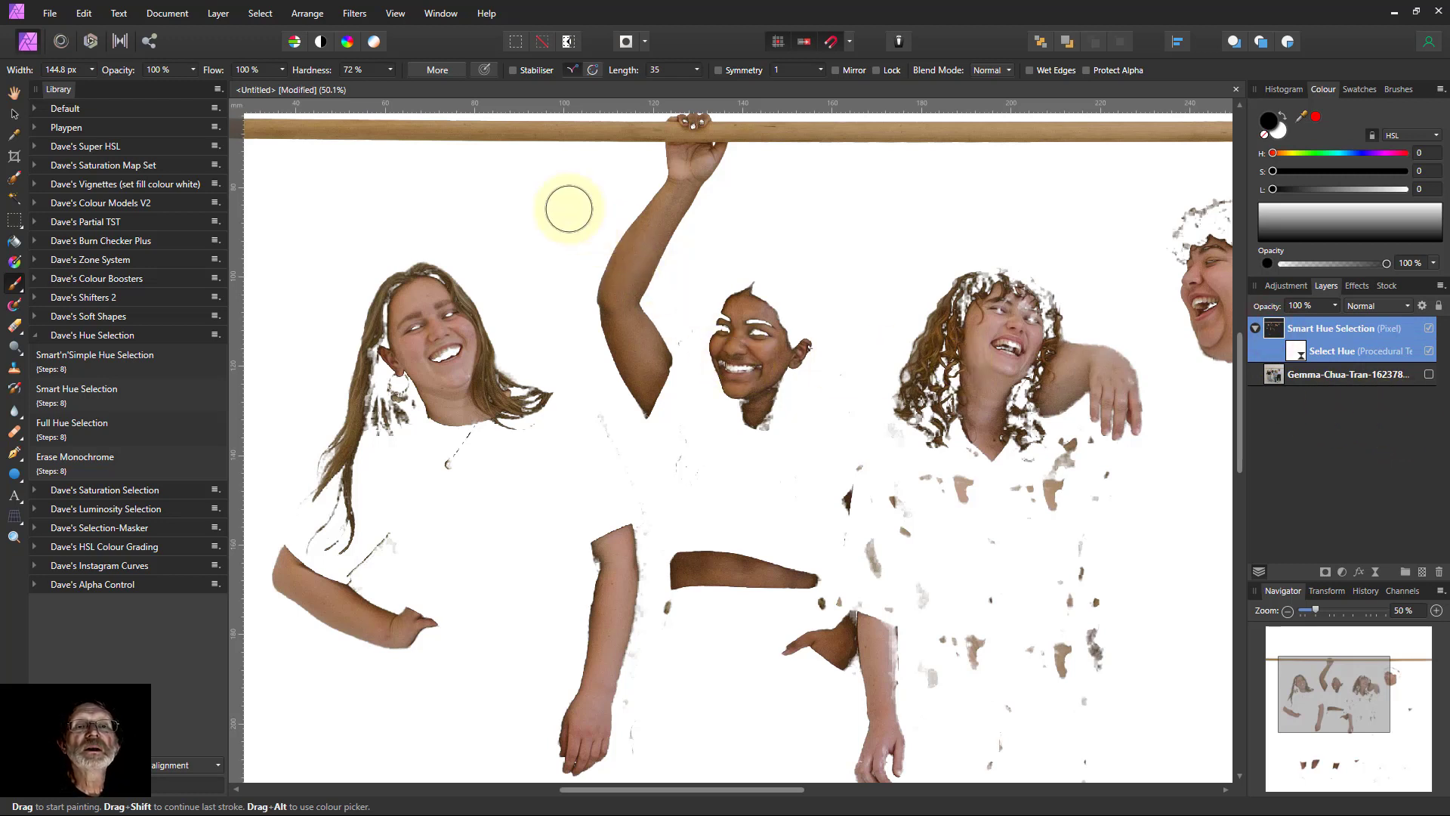
{"action": "left_click", "coordinate": [212, 14]}
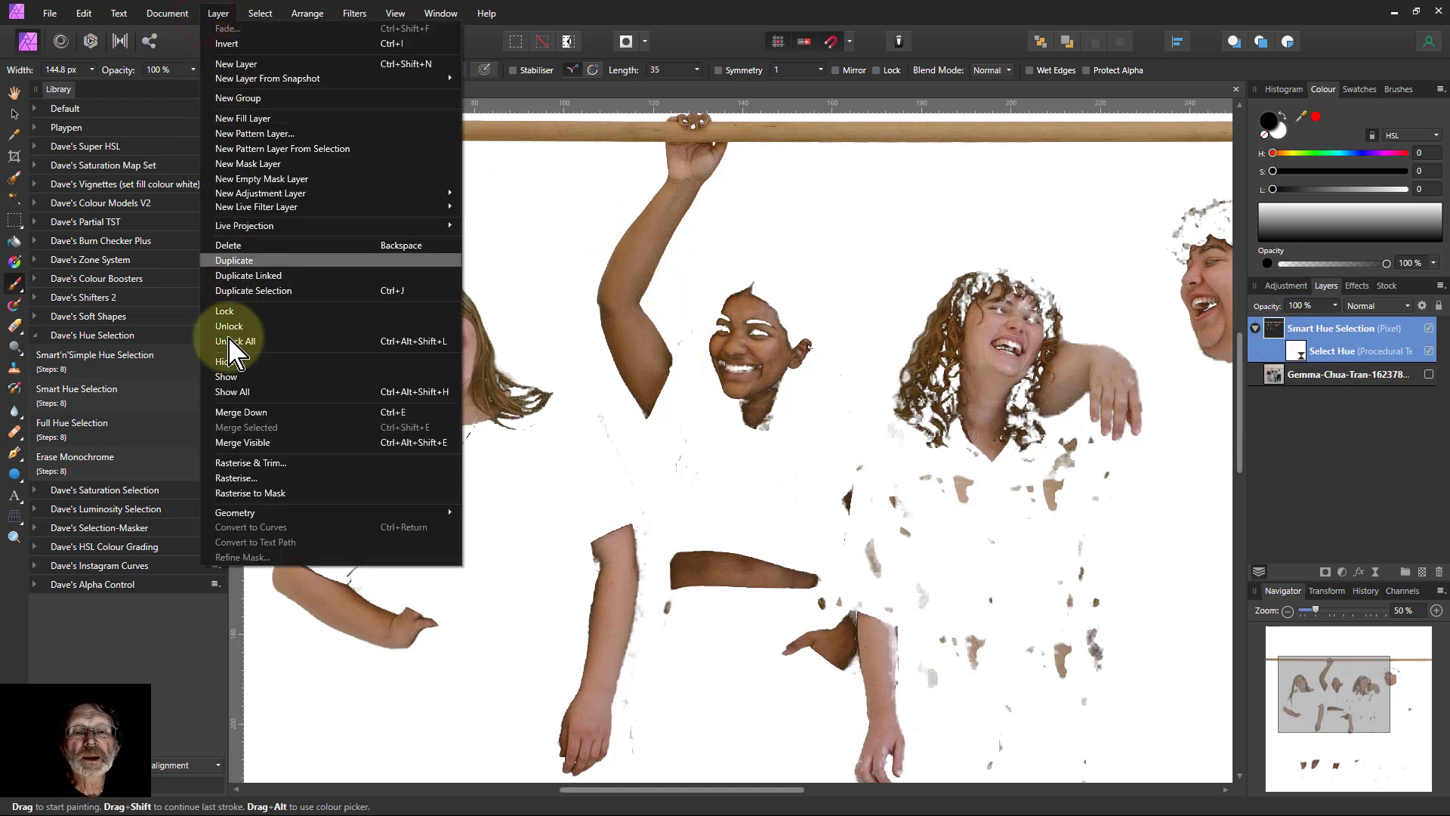
{"action": "key", "text": "Escape"}
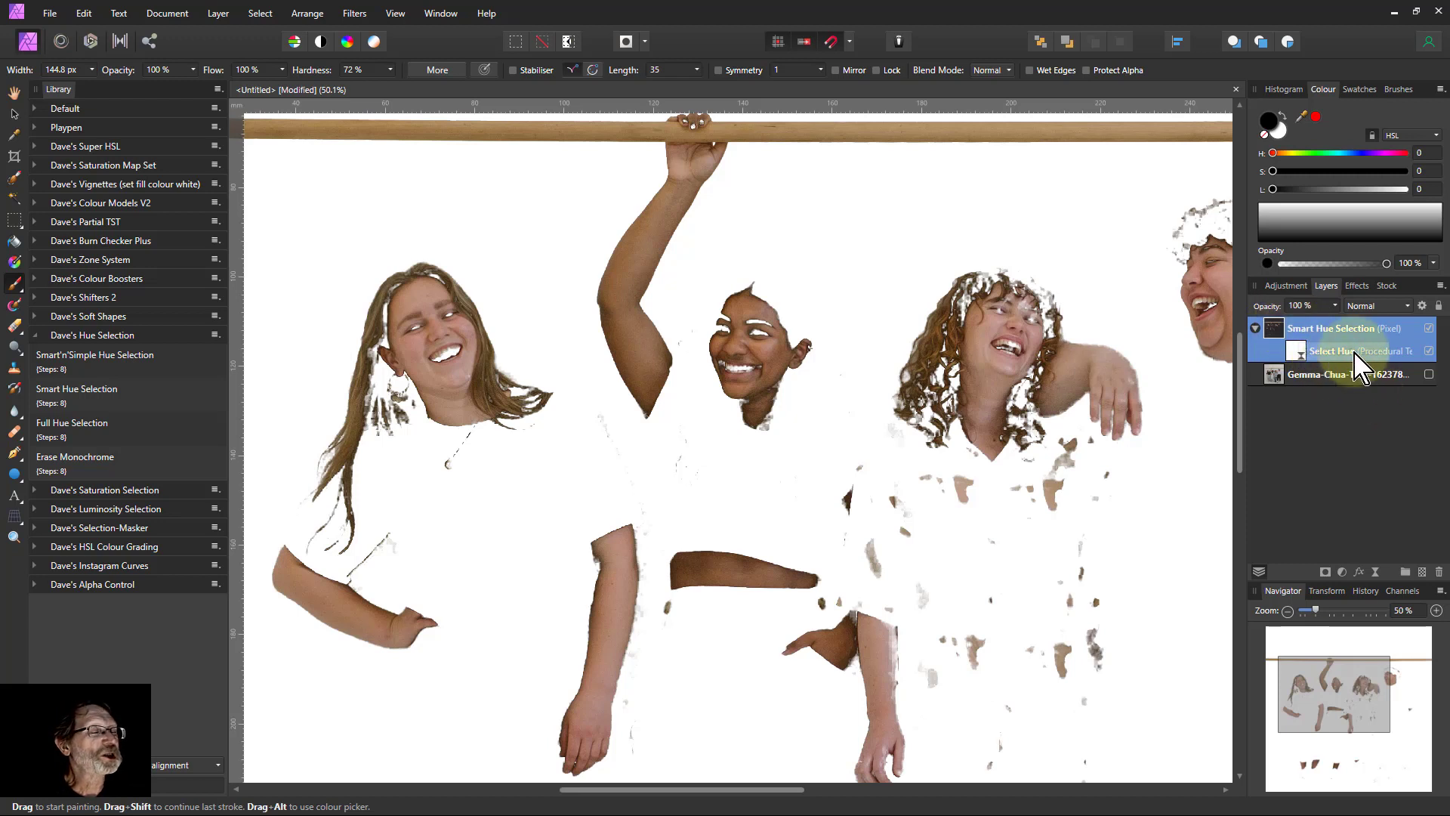
{"action": "key", "text": "ctrl+shift+n"}
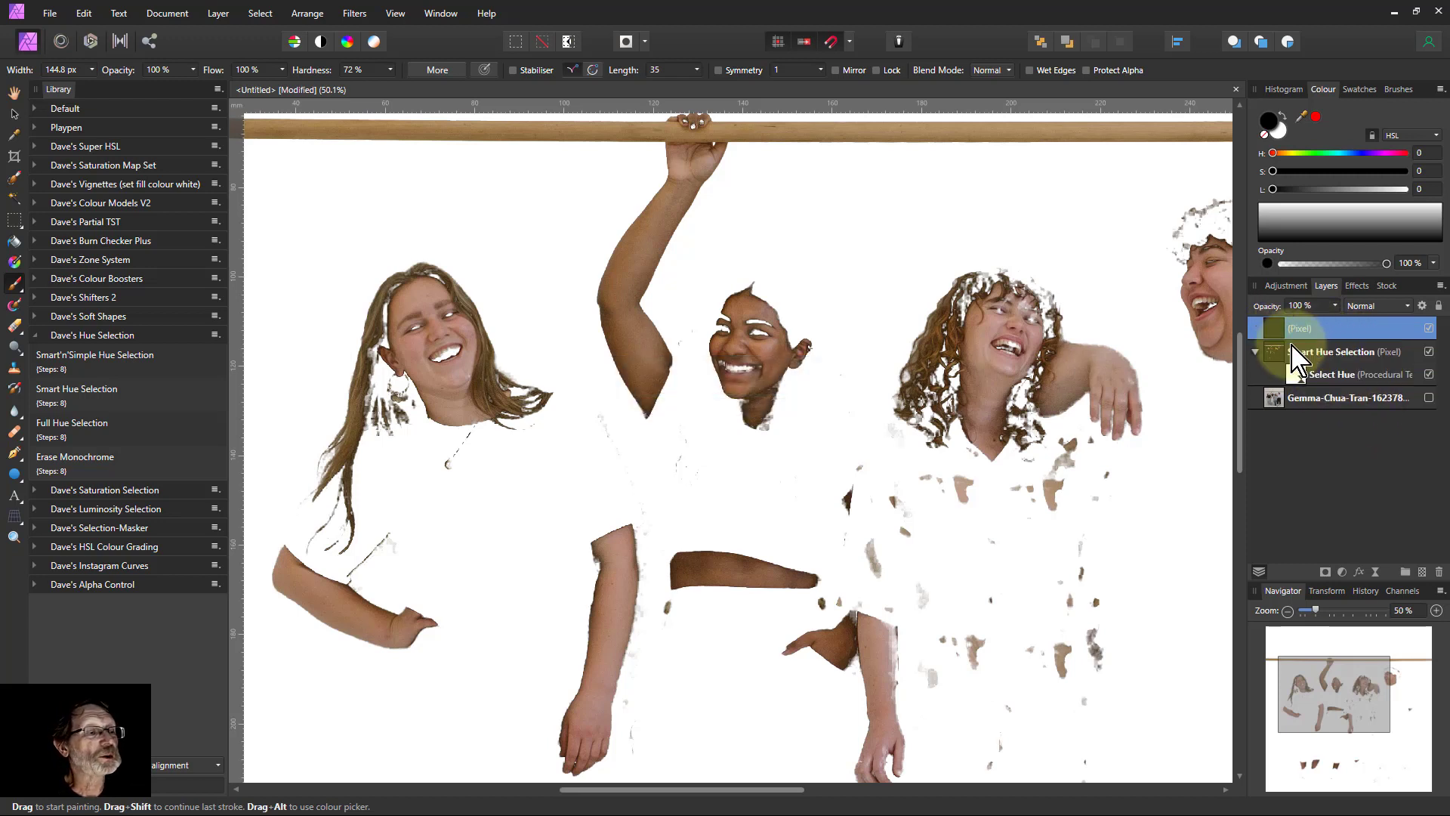
{"action": "left_click", "coordinate": [1429, 351]}
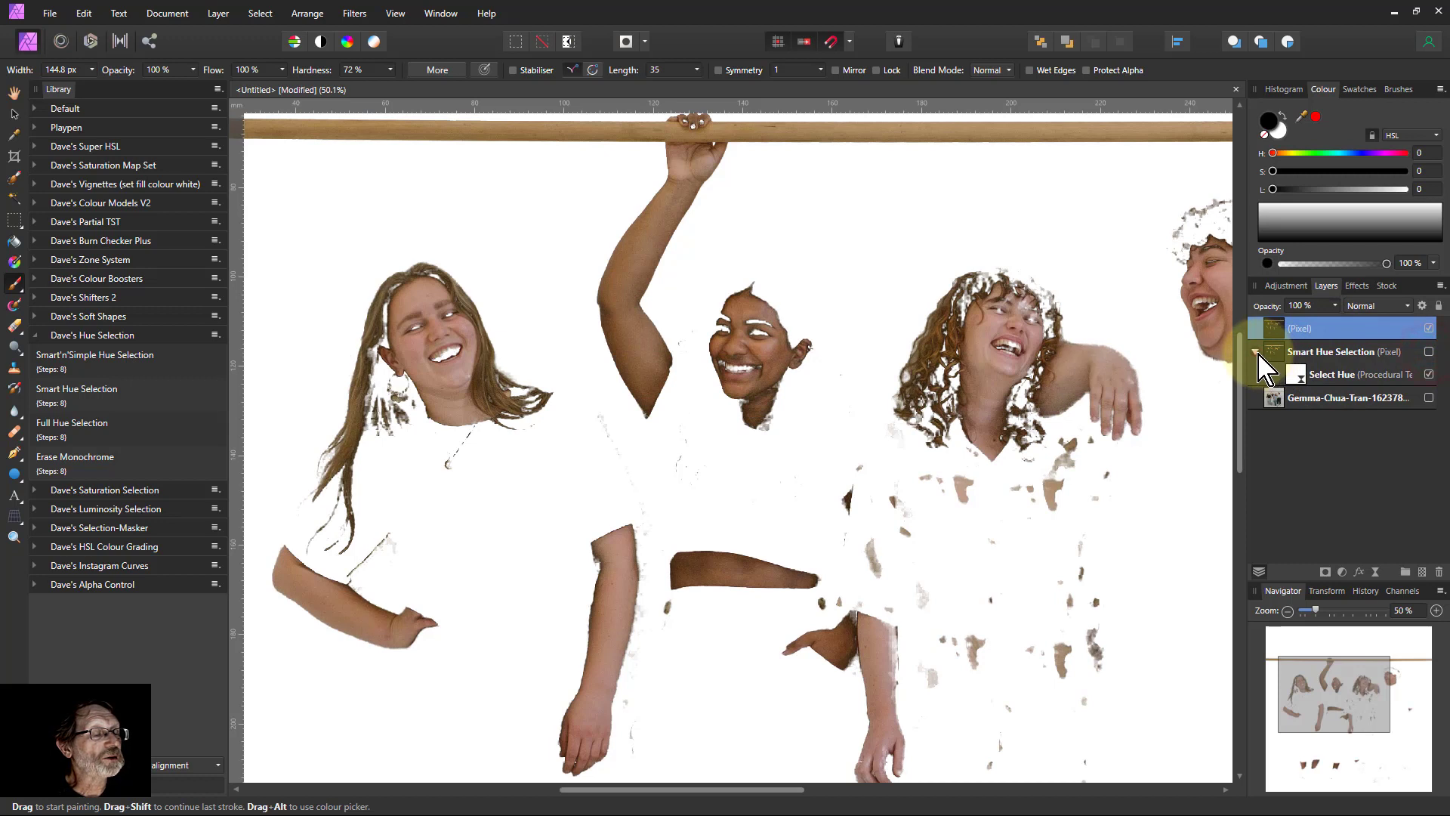
{"action": "left_click", "coordinate": [1256, 352]}
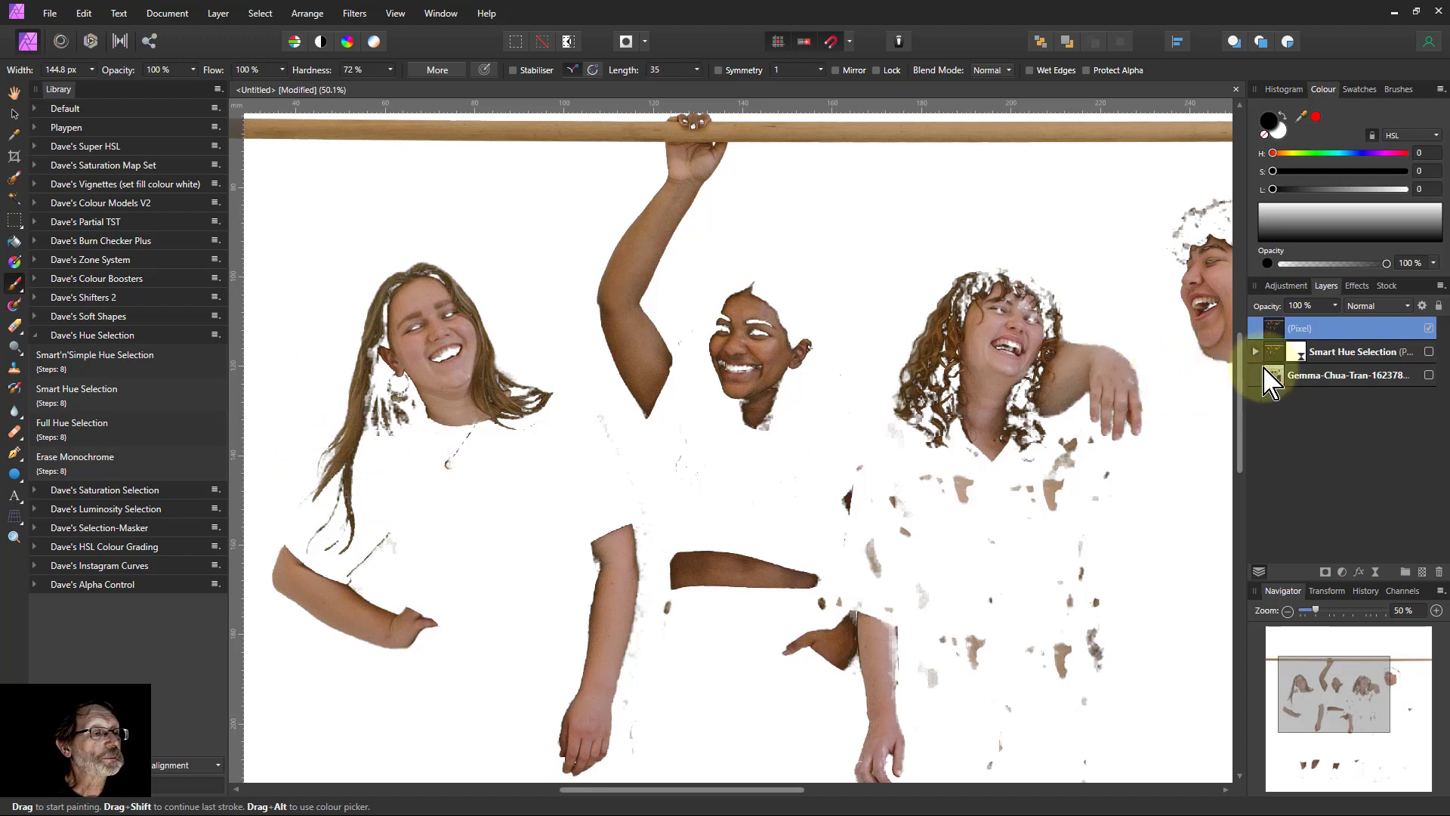
Add a mask to the merged pixel layer and paint out the leftmost woman's hair and stray shirt marks in black
{"action": "left_click", "coordinate": [1326, 571]}
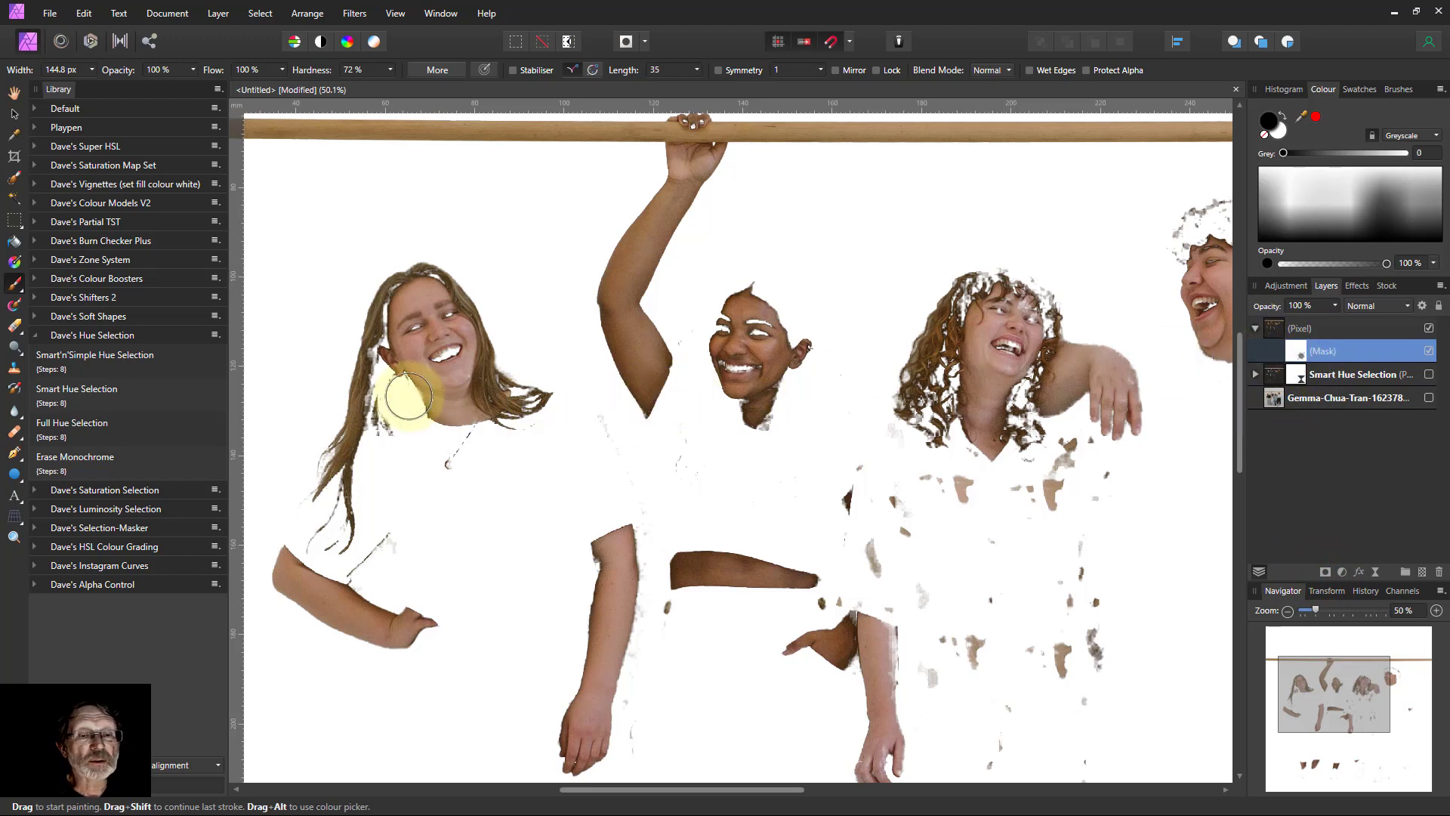
{"action": "mouse_move", "coordinate": [354, 367]}
{"action": "left_mouse_down"}
{"action": "mouse_move", "coordinate": [387, 399]}
{"action": "mouse_move", "coordinate": [390, 423]}
{"action": "mouse_move", "coordinate": [338, 421]}
{"action": "mouse_move", "coordinate": [318, 488]}
{"action": "mouse_move", "coordinate": [334, 523]}
{"action": "left_mouse_up"}
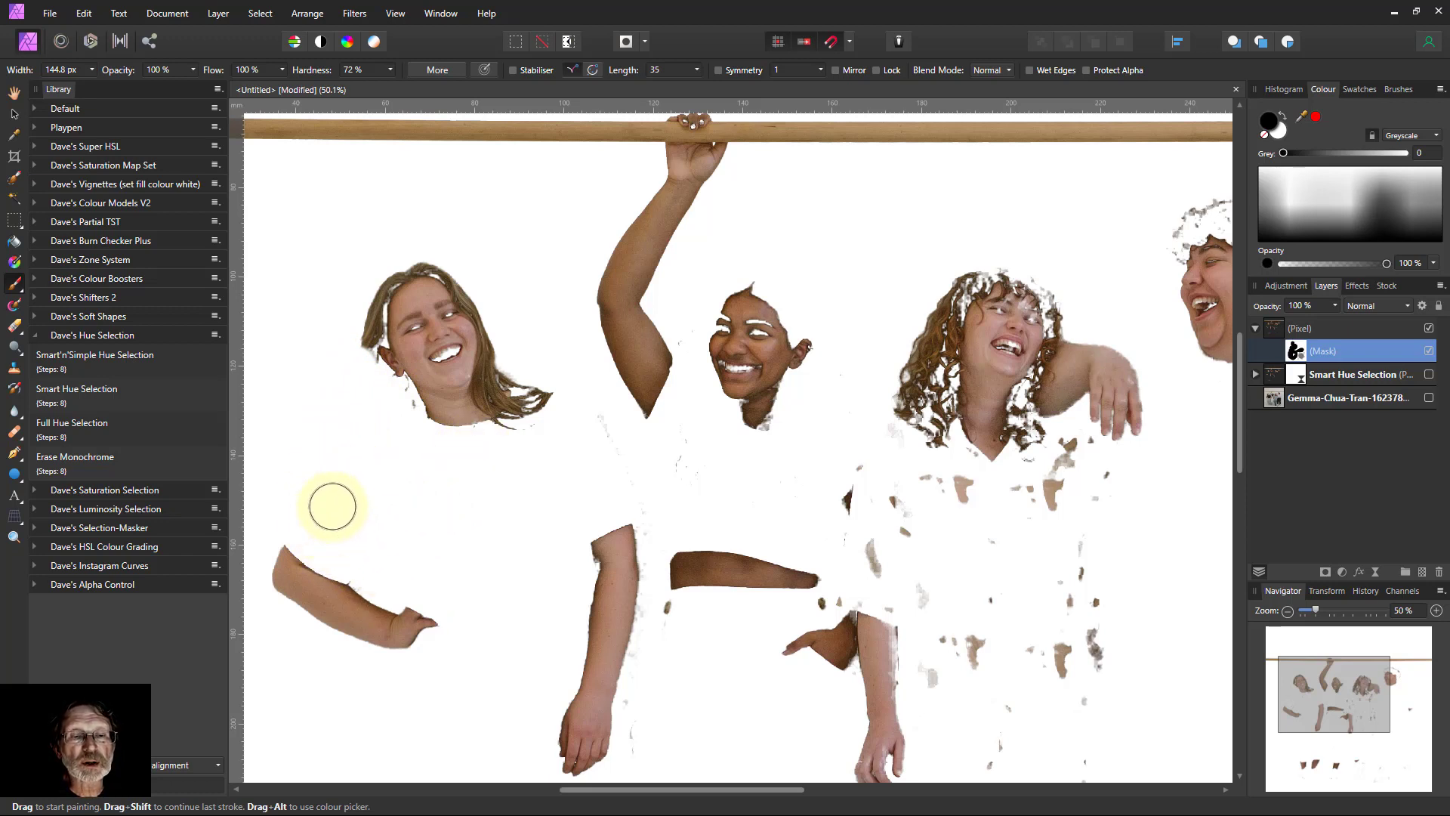
{"action": "mouse_move", "coordinate": [562, 383]}
{"action": "left_mouse_down"}
{"action": "mouse_move", "coordinate": [512, 352]}
{"action": "mouse_move", "coordinate": [509, 399]}
{"action": "mouse_move", "coordinate": [545, 401]}
{"action": "mouse_move", "coordinate": [508, 408]}
{"action": "mouse_move", "coordinate": [493, 385]}
{"action": "mouse_move", "coordinate": [496, 304]}
{"action": "mouse_move", "coordinate": [441, 248]}
{"action": "left_mouse_up"}
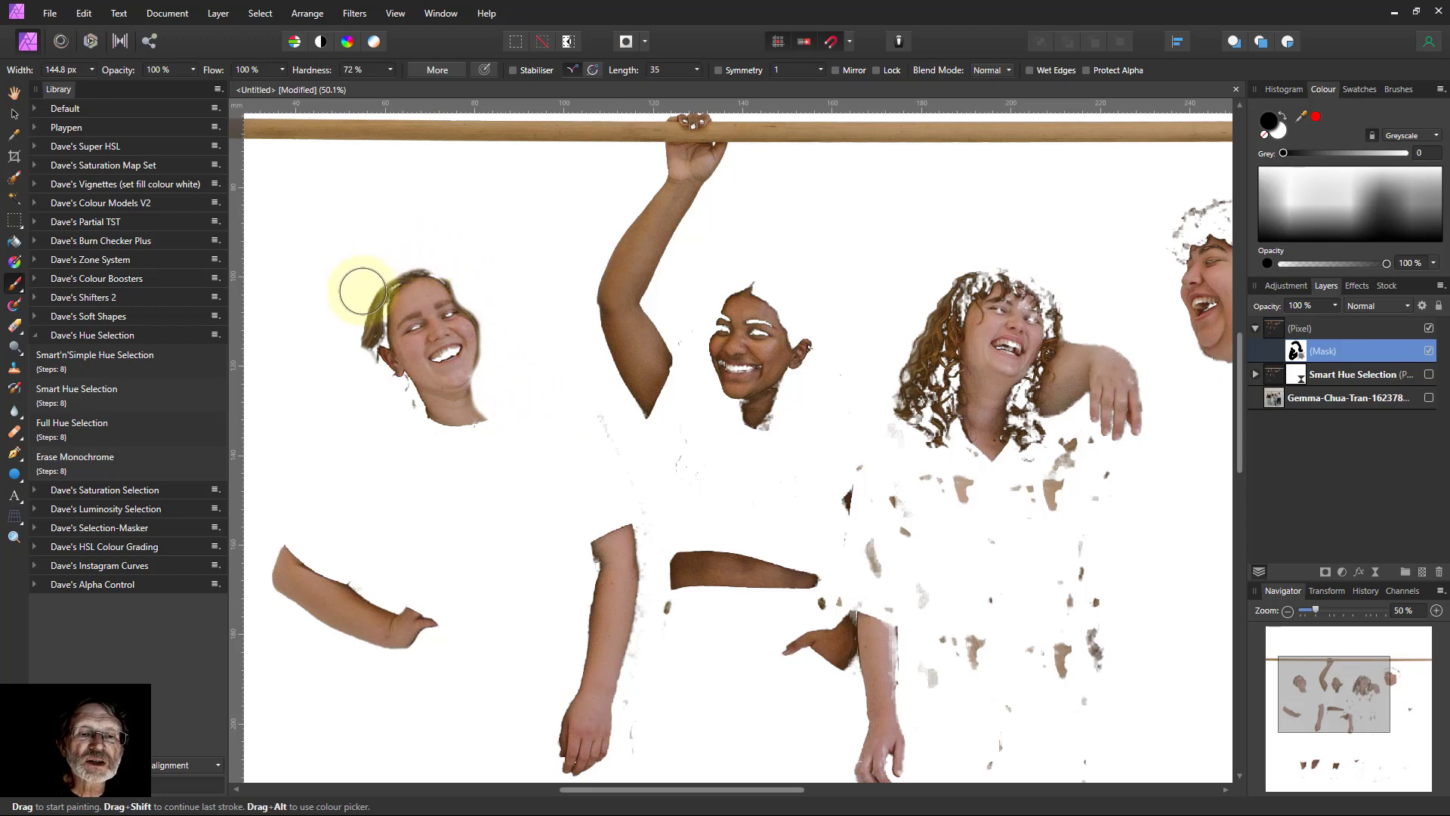
{"action": "left_click_drag", "start_coordinate": [363, 291], "coordinate": [353, 330]}
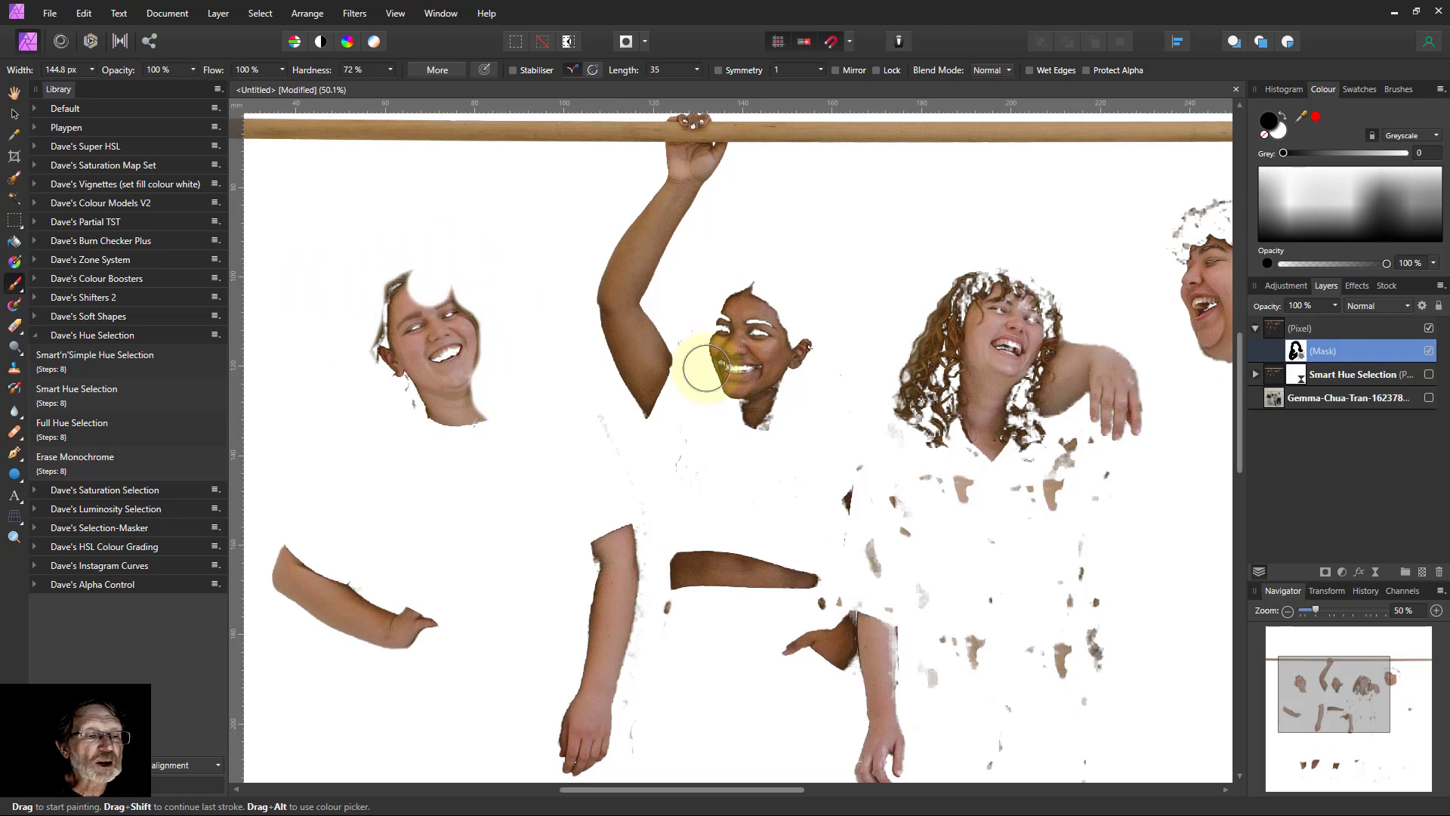
Paint black on the mask over the curly-haired woman's hair and the leftover patches of her patterned shirt
{"action": "left_click", "coordinate": [865, 491]}
{"action": "mouse_move", "coordinate": [906, 483]}
{"action": "left_mouse_down"}
{"action": "mouse_move", "coordinate": [978, 478]}
{"action": "mouse_move", "coordinate": [1040, 498]}
{"action": "mouse_move", "coordinate": [1066, 454]}
{"action": "mouse_move", "coordinate": [1057, 467]}
{"action": "mouse_move", "coordinate": [1021, 446]}
{"action": "mouse_move", "coordinate": [904, 300]}
{"action": "mouse_move", "coordinate": [973, 263]}
{"action": "mouse_move", "coordinate": [944, 301]}
{"action": "mouse_move", "coordinate": [928, 431]}
{"action": "mouse_move", "coordinate": [916, 423]}
{"action": "mouse_move", "coordinate": [905, 321]}
{"action": "mouse_move", "coordinate": [931, 290]}
{"action": "left_mouse_up"}
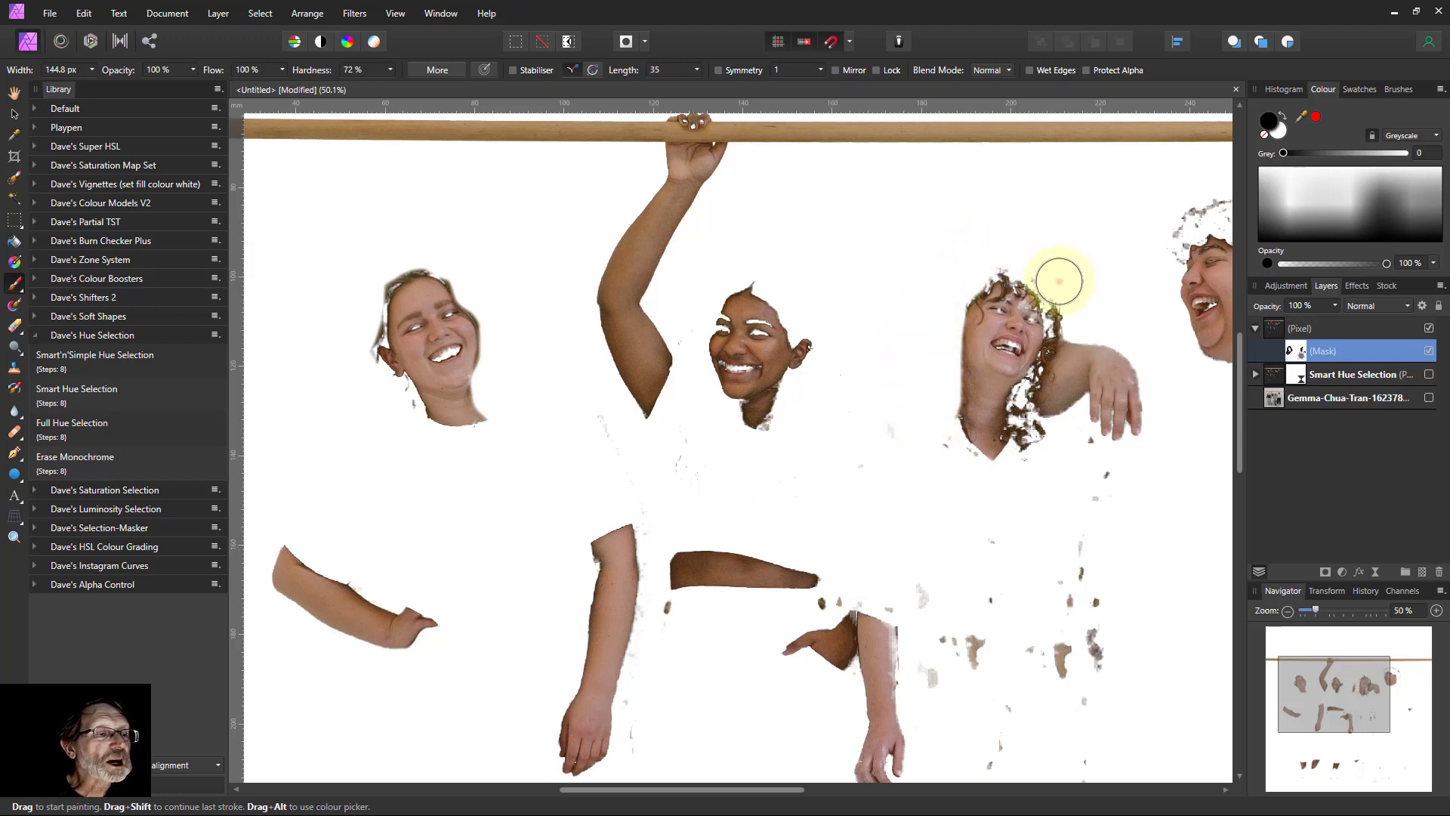
{"action": "left_click_drag", "start_coordinate": [1059, 281], "coordinate": [1073, 315]}
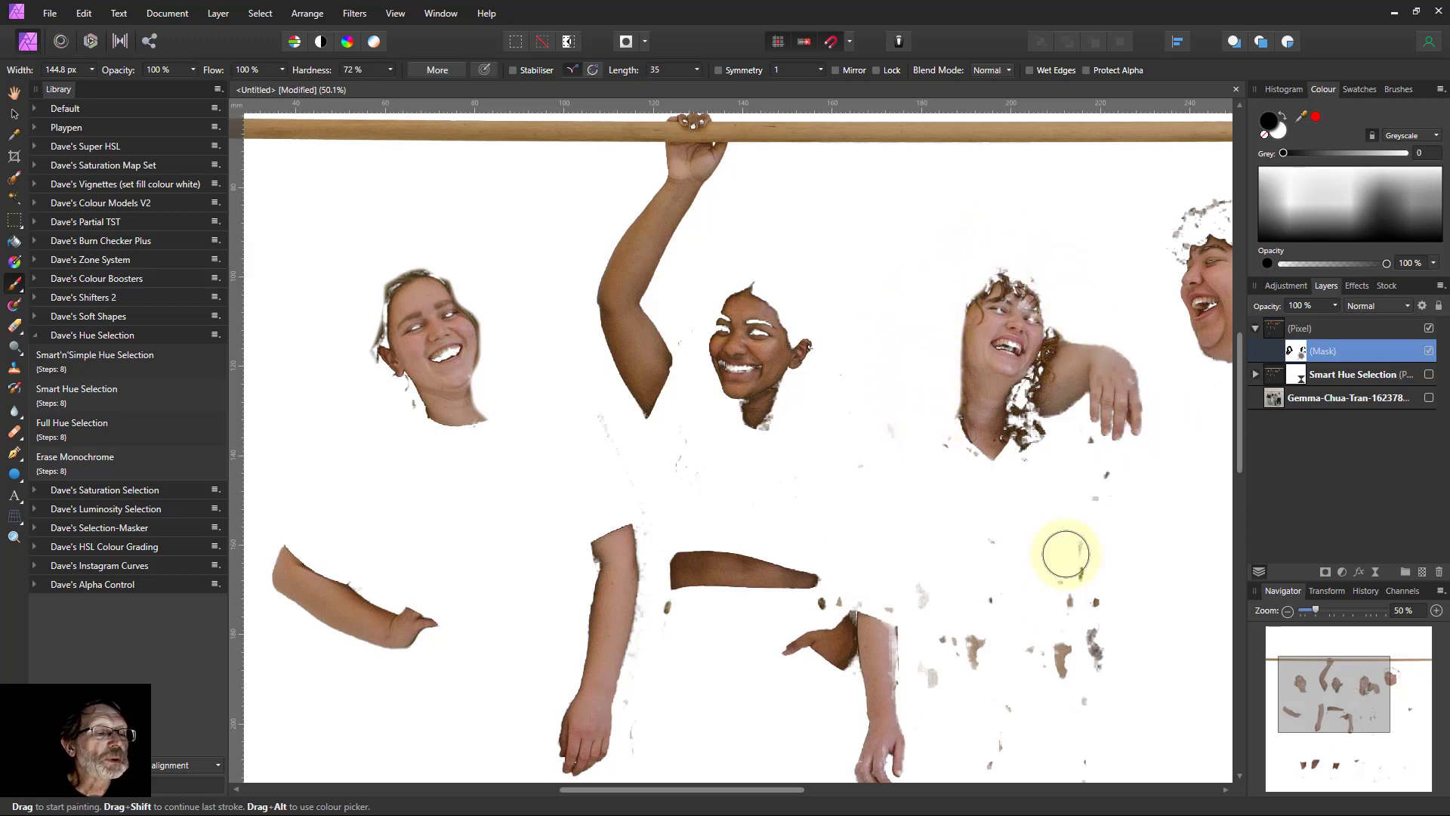
{"action": "mouse_move", "coordinate": [950, 640]}
{"action": "left_mouse_down"}
{"action": "mouse_move", "coordinate": [965, 748]}
{"action": "mouse_move", "coordinate": [921, 618]}
{"action": "mouse_move", "coordinate": [944, 629]}
{"action": "mouse_move", "coordinate": [958, 703]}
{"action": "mouse_move", "coordinate": [945, 637]}
{"action": "mouse_move", "coordinate": [967, 670]}
{"action": "mouse_move", "coordinate": [1034, 701]}
{"action": "mouse_move", "coordinate": [1093, 575]}
{"action": "mouse_move", "coordinate": [1083, 504]}
{"action": "mouse_move", "coordinate": [1155, 598]}
{"action": "mouse_move", "coordinate": [1048, 715]}
{"action": "mouse_move", "coordinate": [1067, 613]}
{"action": "mouse_move", "coordinate": [1094, 687]}
{"action": "left_mouse_up"}
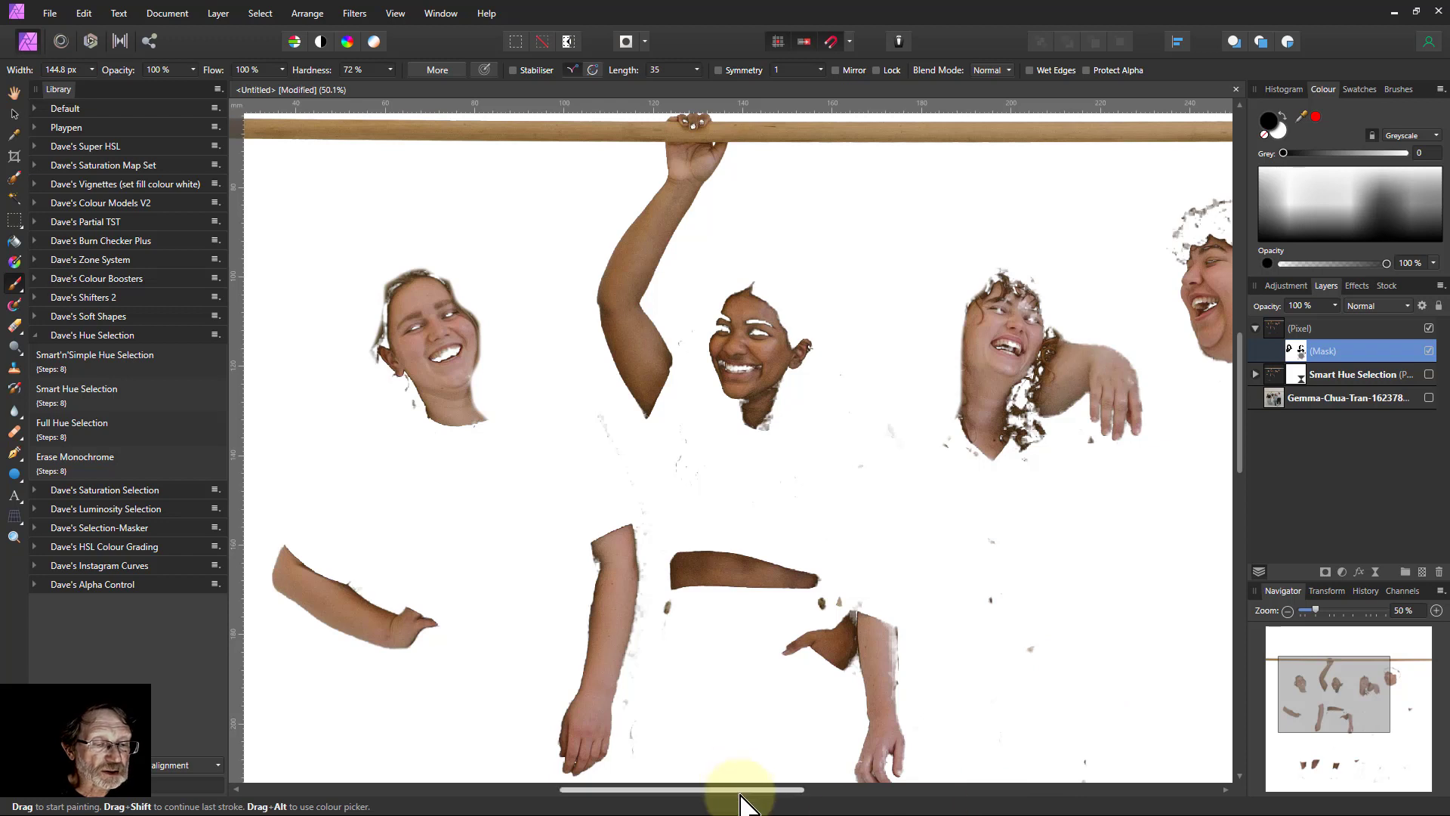
Paint black on the mask over the rightmost person's hair and the stray patch beside the elbow
{"action": "left_click_drag", "start_coordinate": [741, 790], "coordinate": [832, 789]}
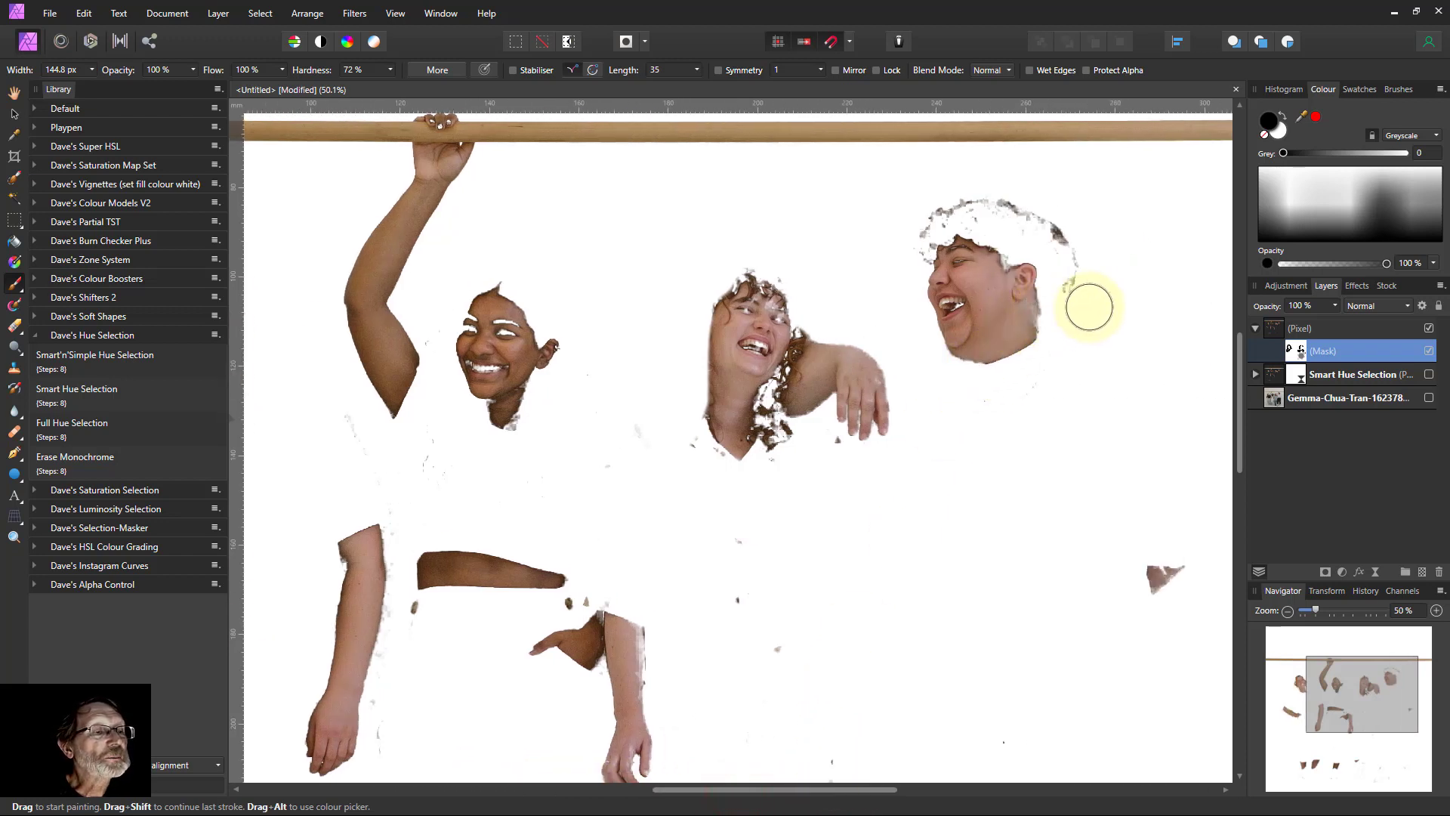
{"action": "left_click", "coordinate": [1088, 305]}
{"action": "mouse_move", "coordinate": [1062, 210]}
{"action": "left_mouse_down"}
{"action": "mouse_move", "coordinate": [898, 243]}
{"action": "mouse_move", "coordinate": [1142, 596]}
{"action": "mouse_move", "coordinate": [1156, 570]}
{"action": "left_mouse_up"}
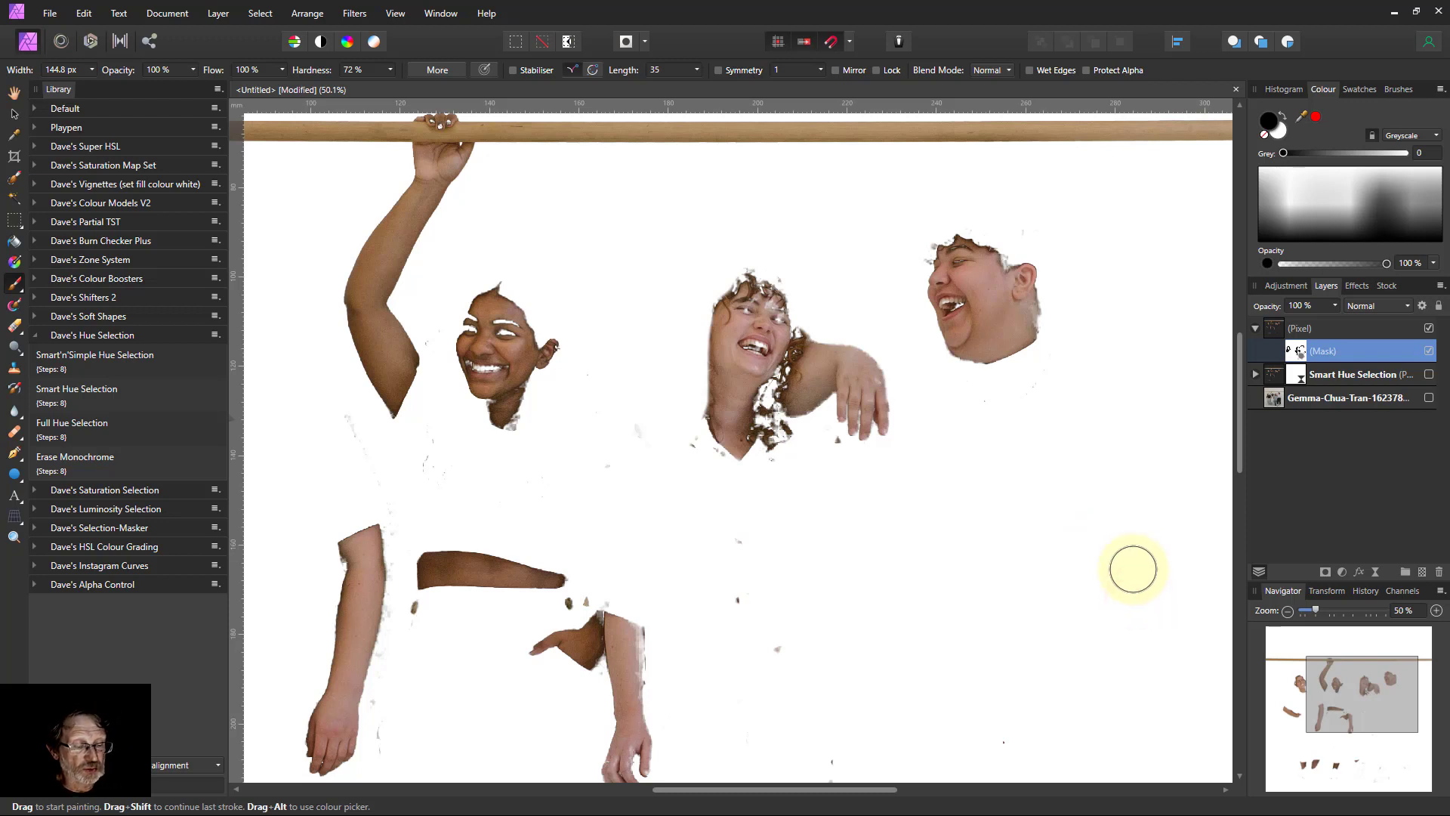
{"action": "key", "text": "ctrl+0"}
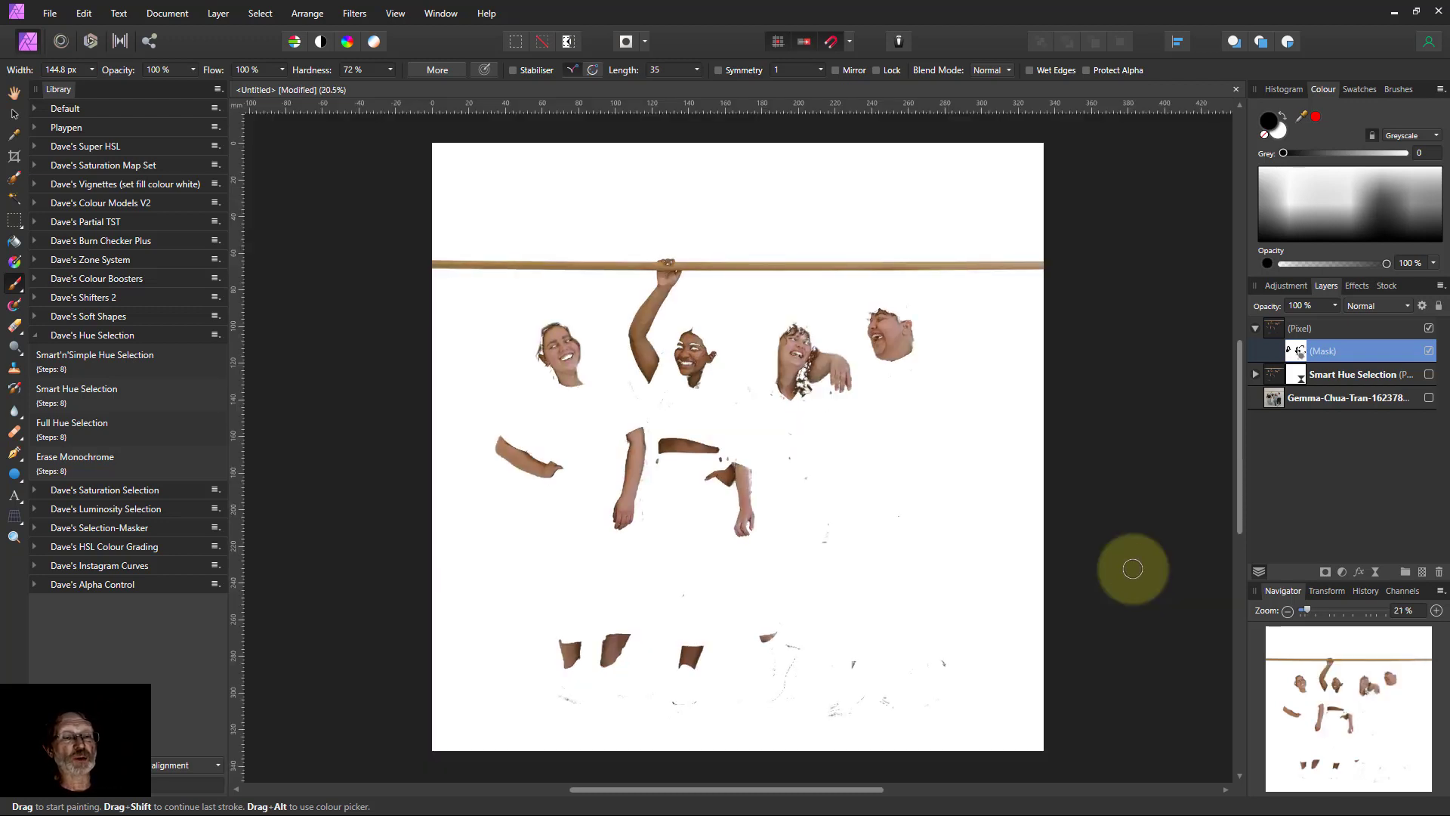
Show the original photo layer again and add a Curves adjustment above the masked pixel layer
{"action": "left_click", "coordinate": [1429, 398]}
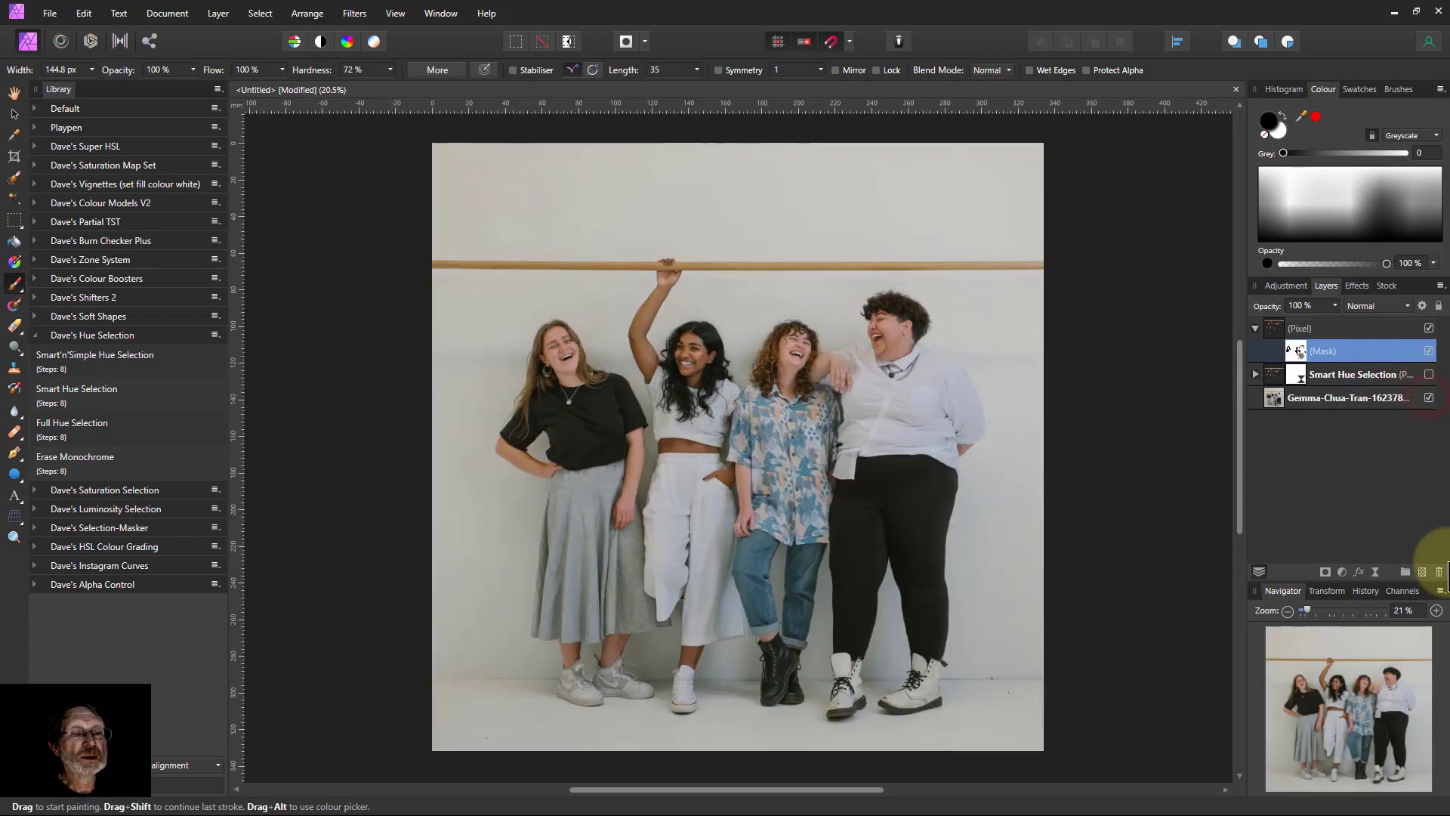
{"action": "left_click", "coordinate": [1275, 331]}
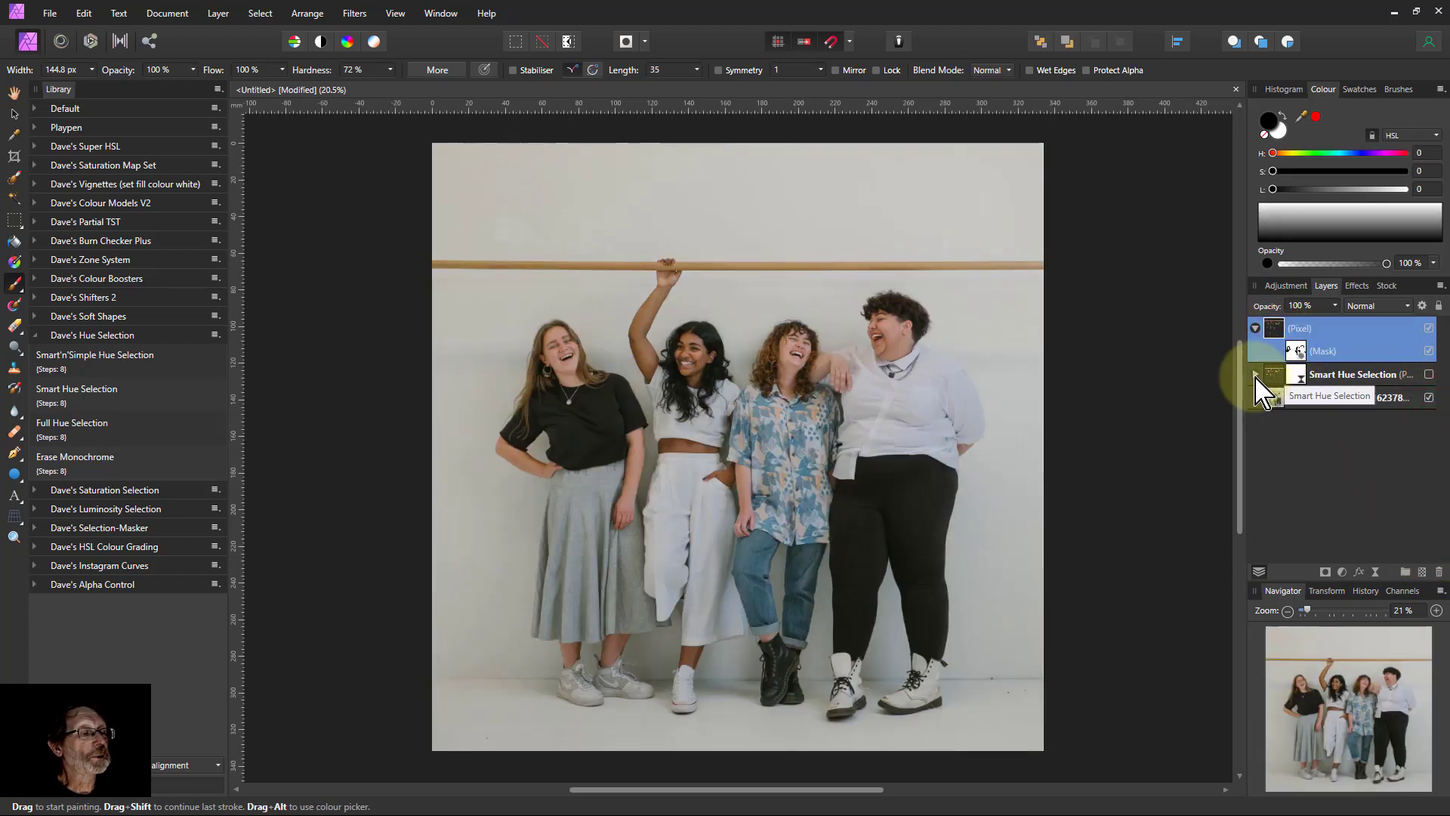
{"action": "left_click", "coordinate": [1256, 374]}
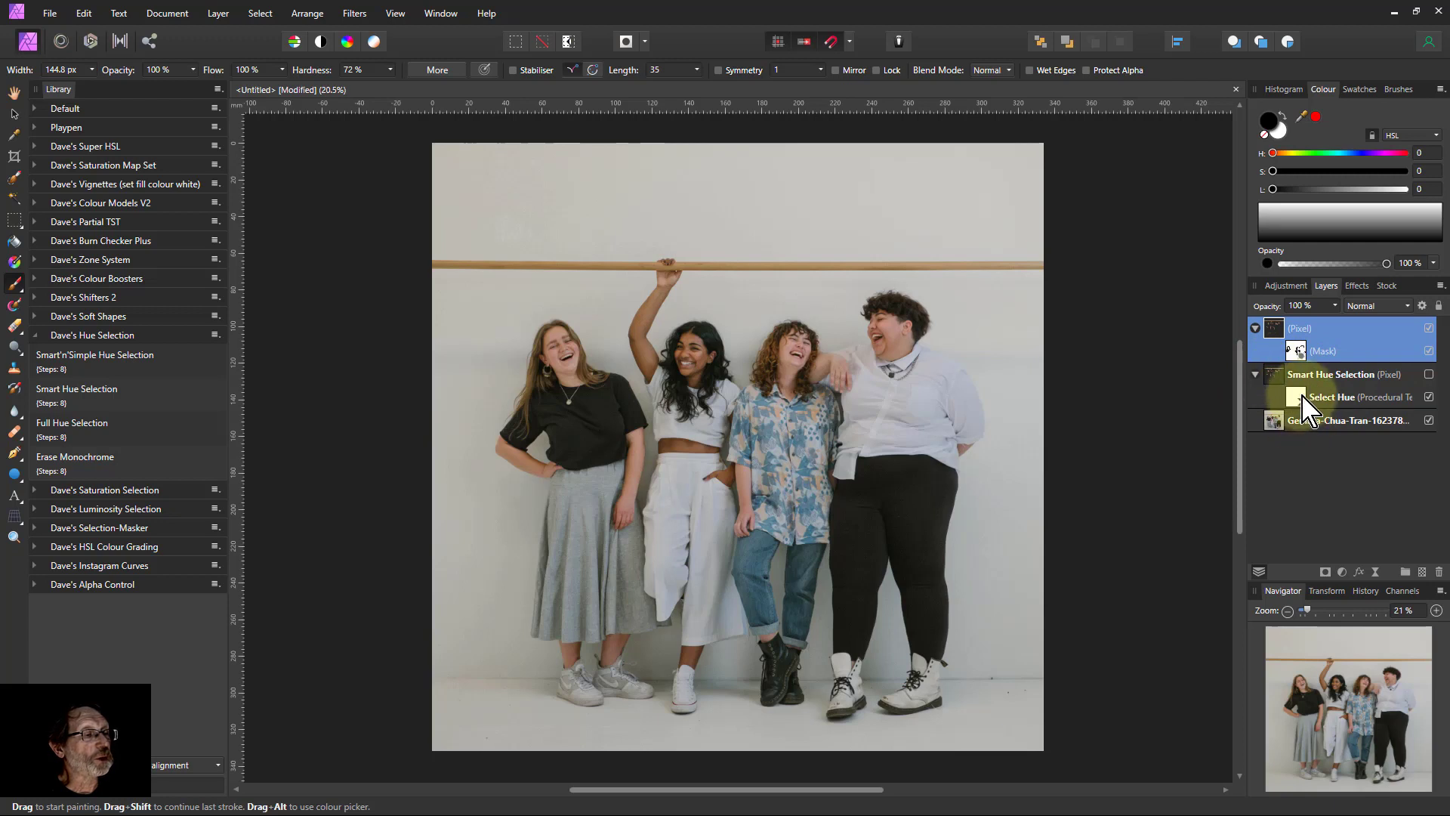
{"action": "left_click", "coordinate": [1256, 374]}
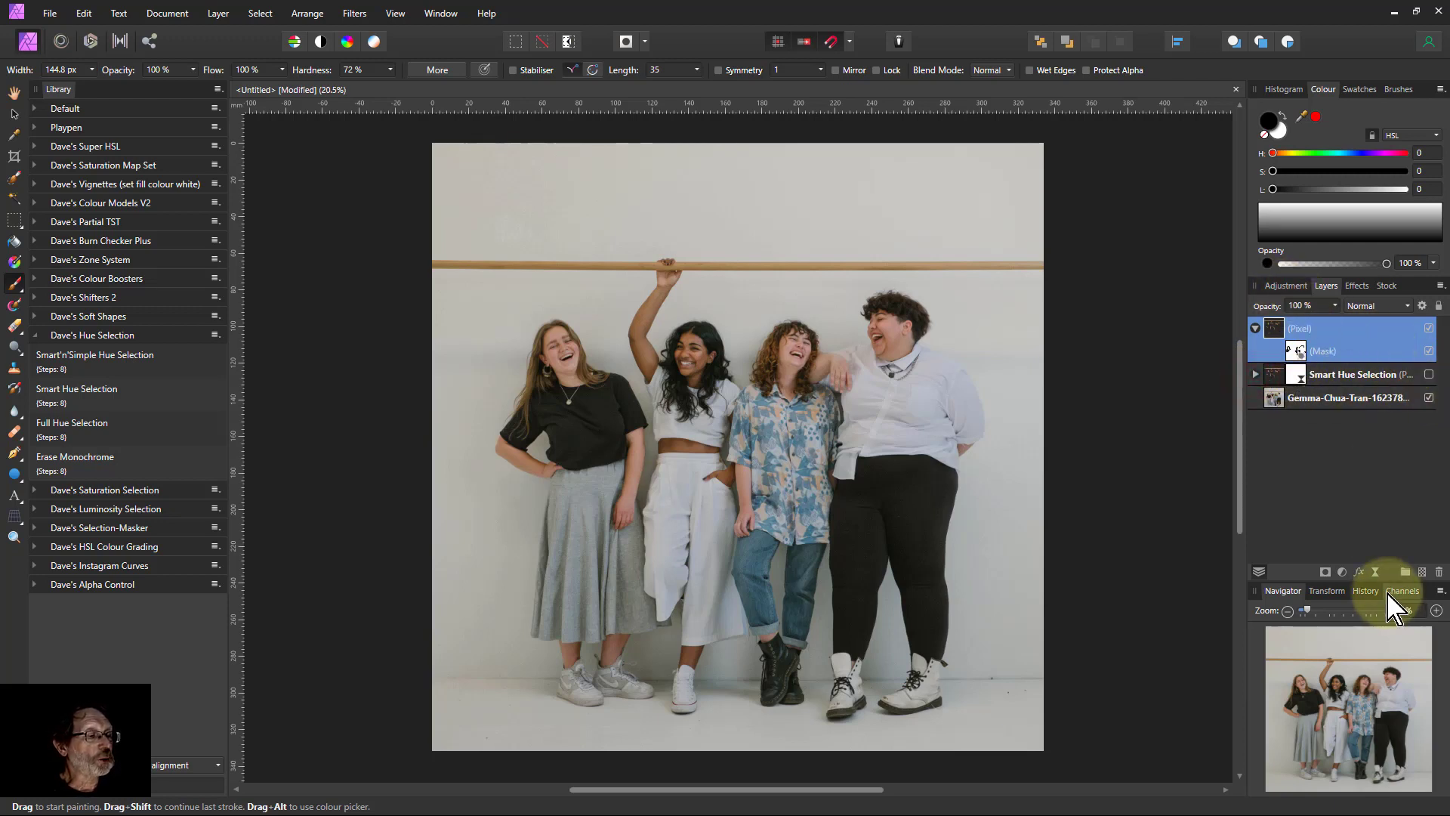
{"action": "left_click", "coordinate": [1342, 572]}
{"action": "left_click", "coordinate": [1313, 387]}
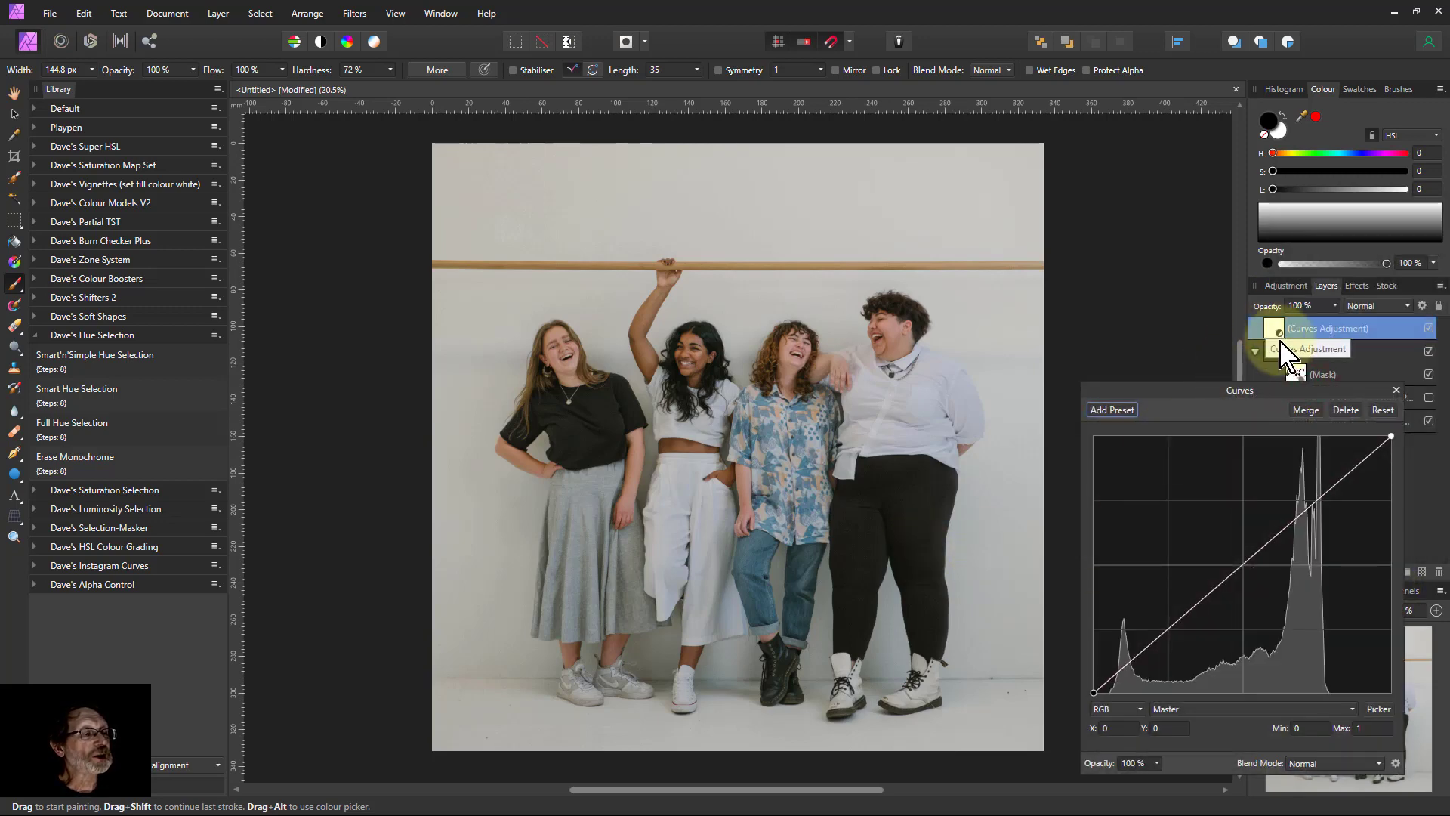
Raise the curve at about 0.54, 0.69 to brighten the image and nest the Curves adjustment inside the masked pixel layer
{"action": "left_click_drag", "start_coordinate": [1276, 390], "coordinate": [1132, 435]}
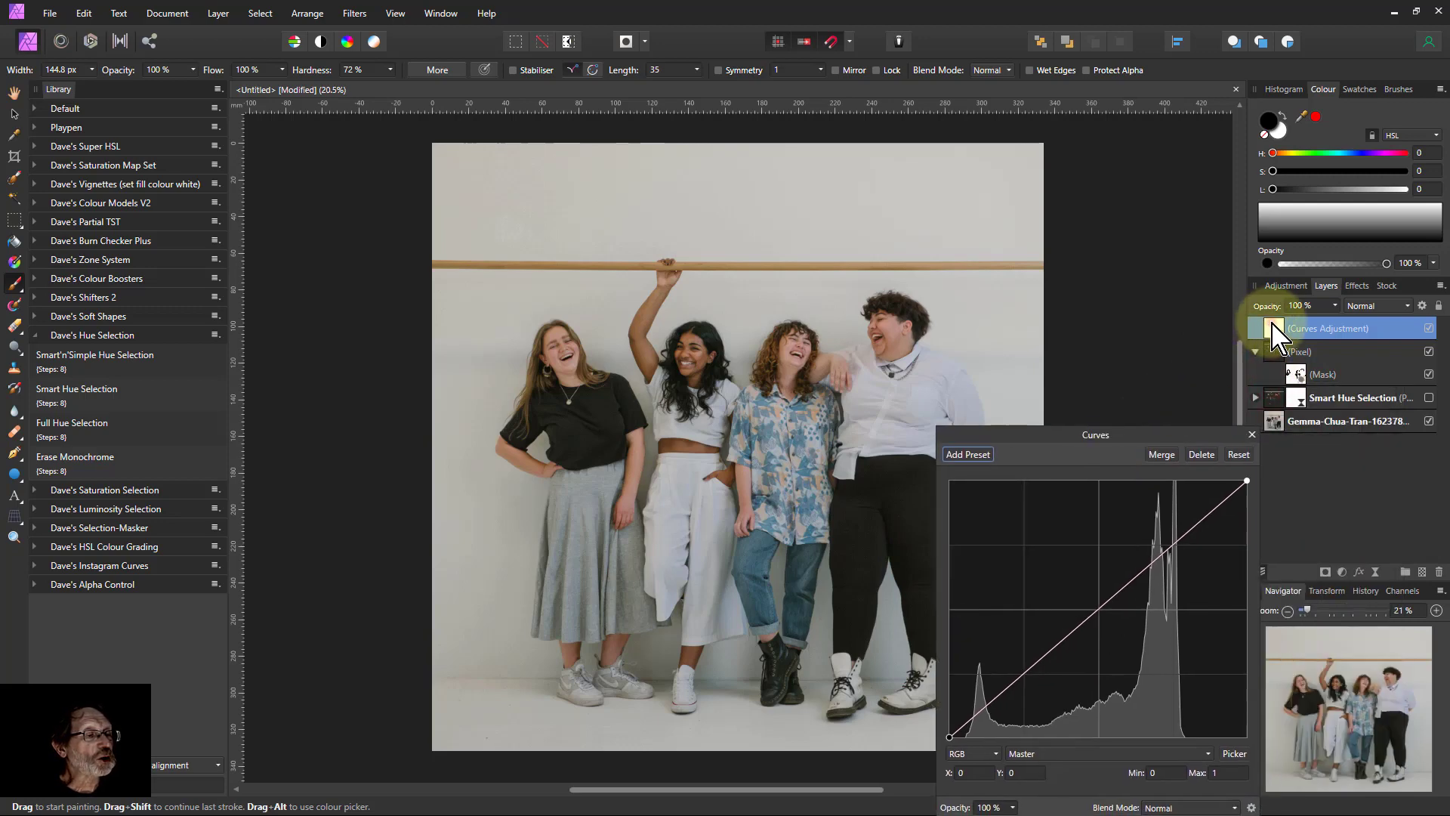
{"action": "left_click_drag", "start_coordinate": [1134, 578], "coordinate": [1110, 559]}
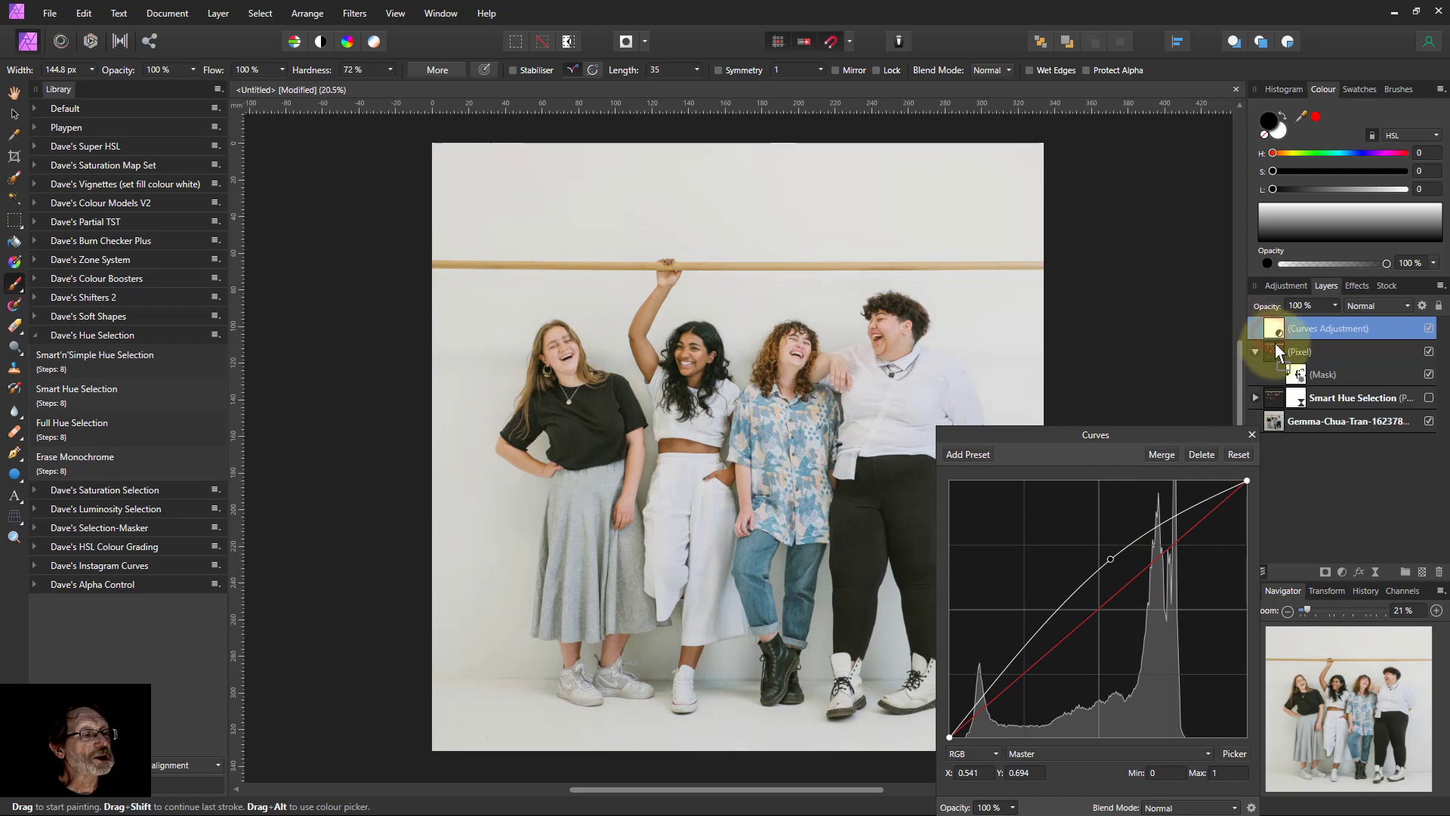
{"action": "left_click_drag", "start_coordinate": [1283, 353], "coordinate": [1282, 352]}
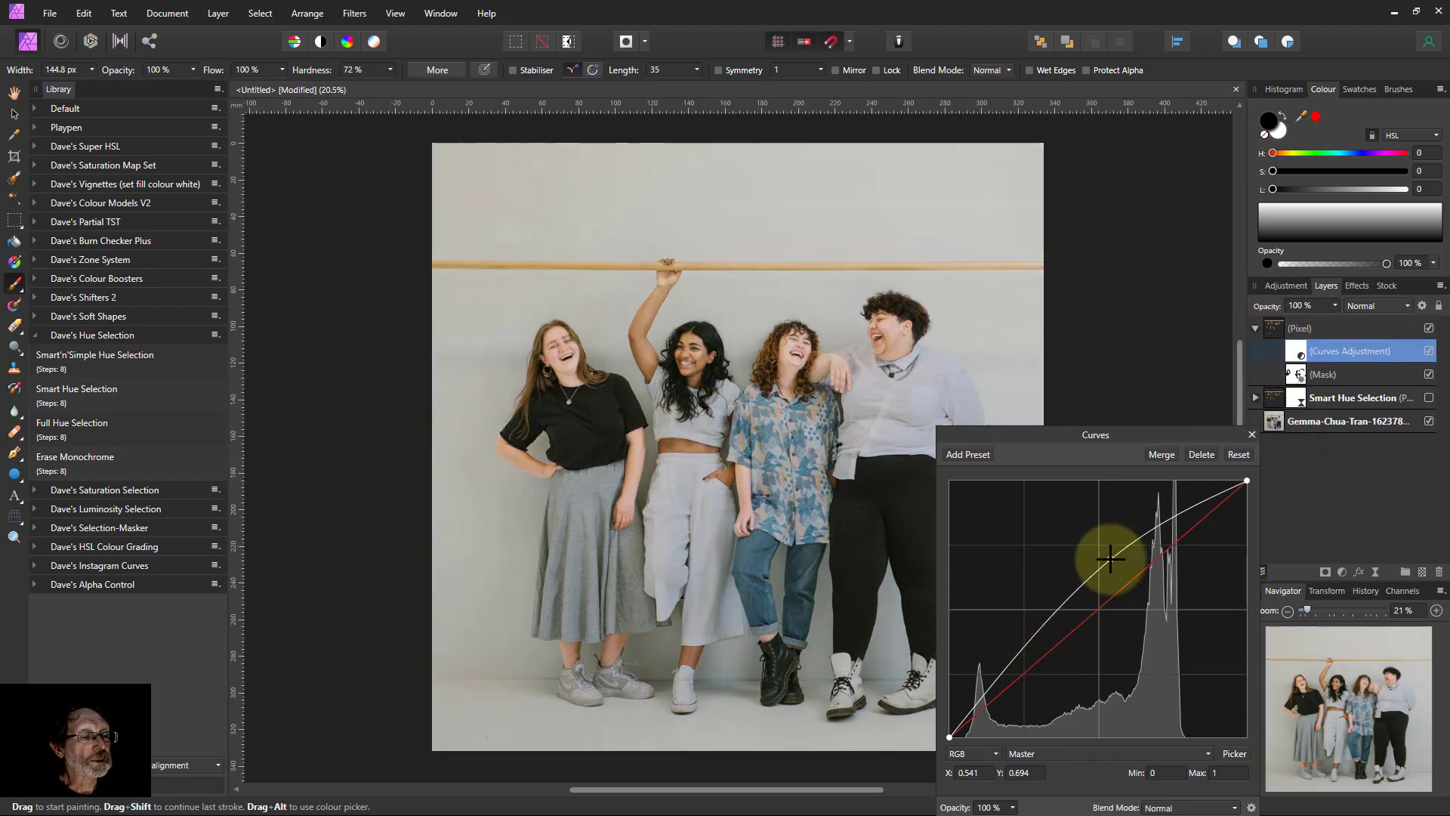
Shape the curve into a contrast-boosting S with points at about 0.66, 0.76 and 0.32, 0.30
{"action": "left_click_drag", "start_coordinate": [1109, 558], "coordinate": [1149, 554]}
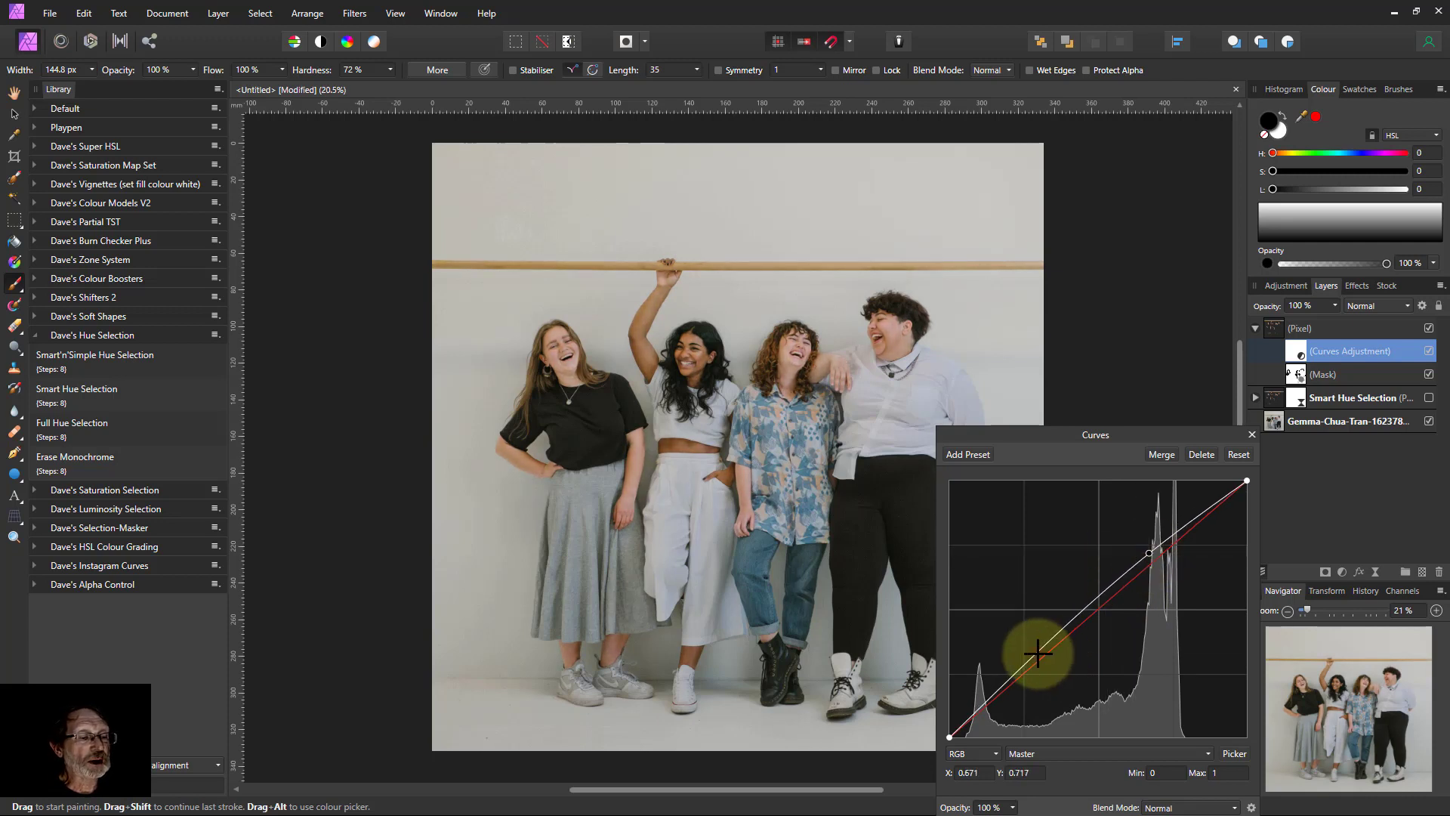
{"action": "left_click_drag", "start_coordinate": [1041, 653], "coordinate": [1046, 665]}
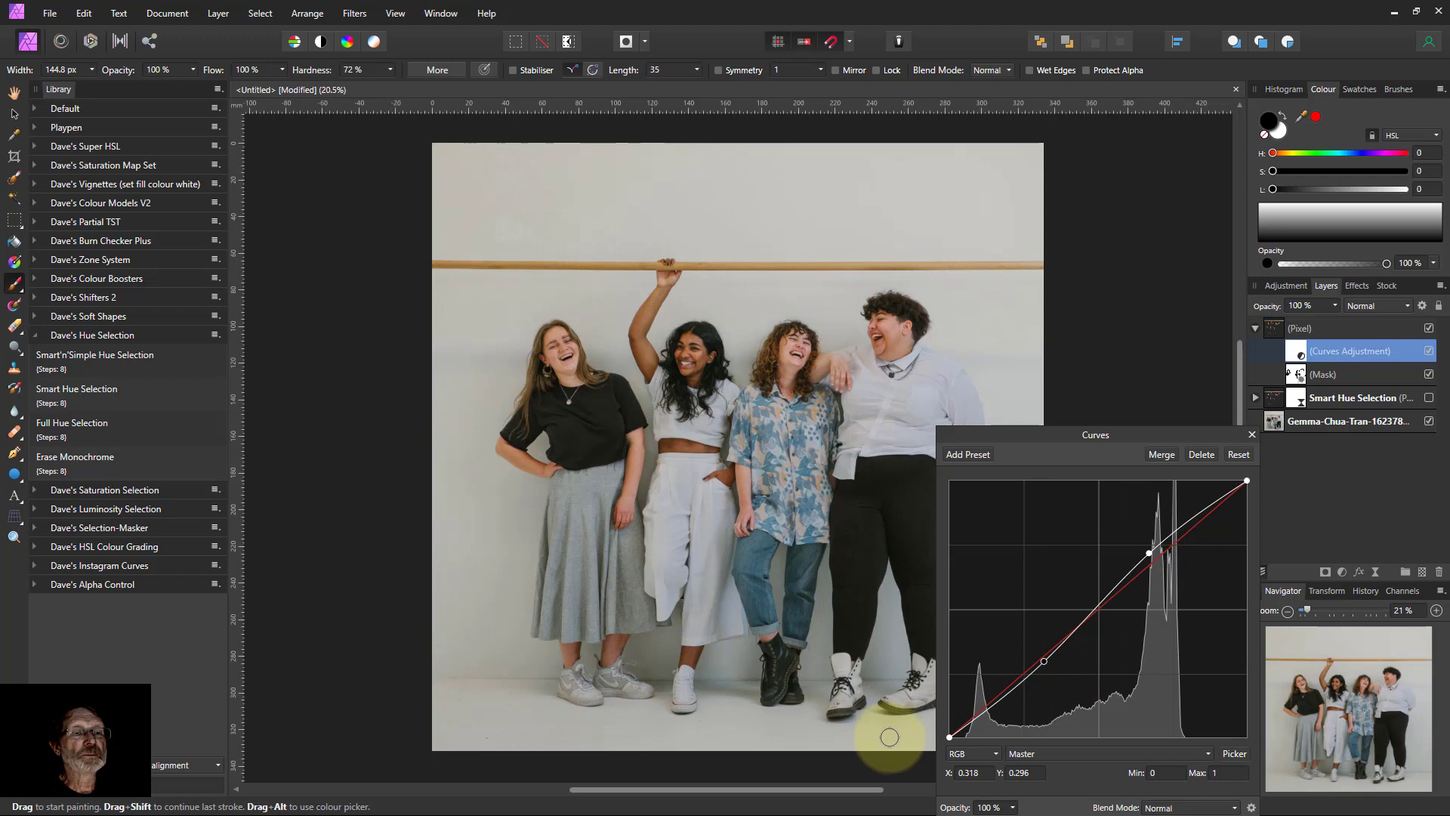
{"action": "left_click_drag", "start_coordinate": [1150, 552], "coordinate": [1145, 541]}
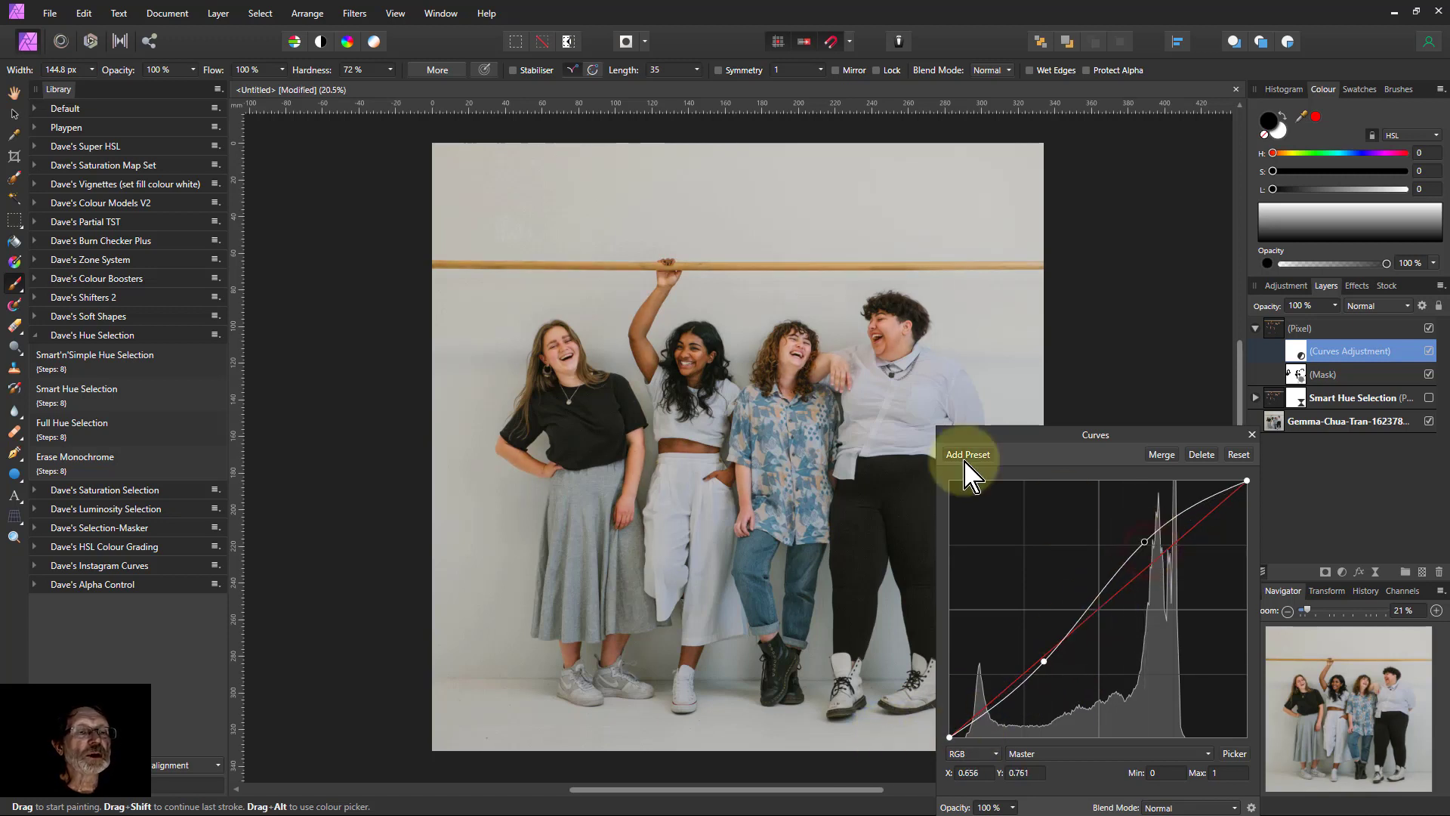
Paint black on the Curves adjustment along the wooden pole to exclude it from the brightening
{"action": "mouse_move", "coordinate": [428, 266]}
{"action": "left_mouse_down"}
{"action": "mouse_move", "coordinate": [1117, 259]}
{"action": "mouse_move", "coordinate": [777, 269]}
{"action": "mouse_move", "coordinate": [835, 317]}
{"action": "left_mouse_up"}
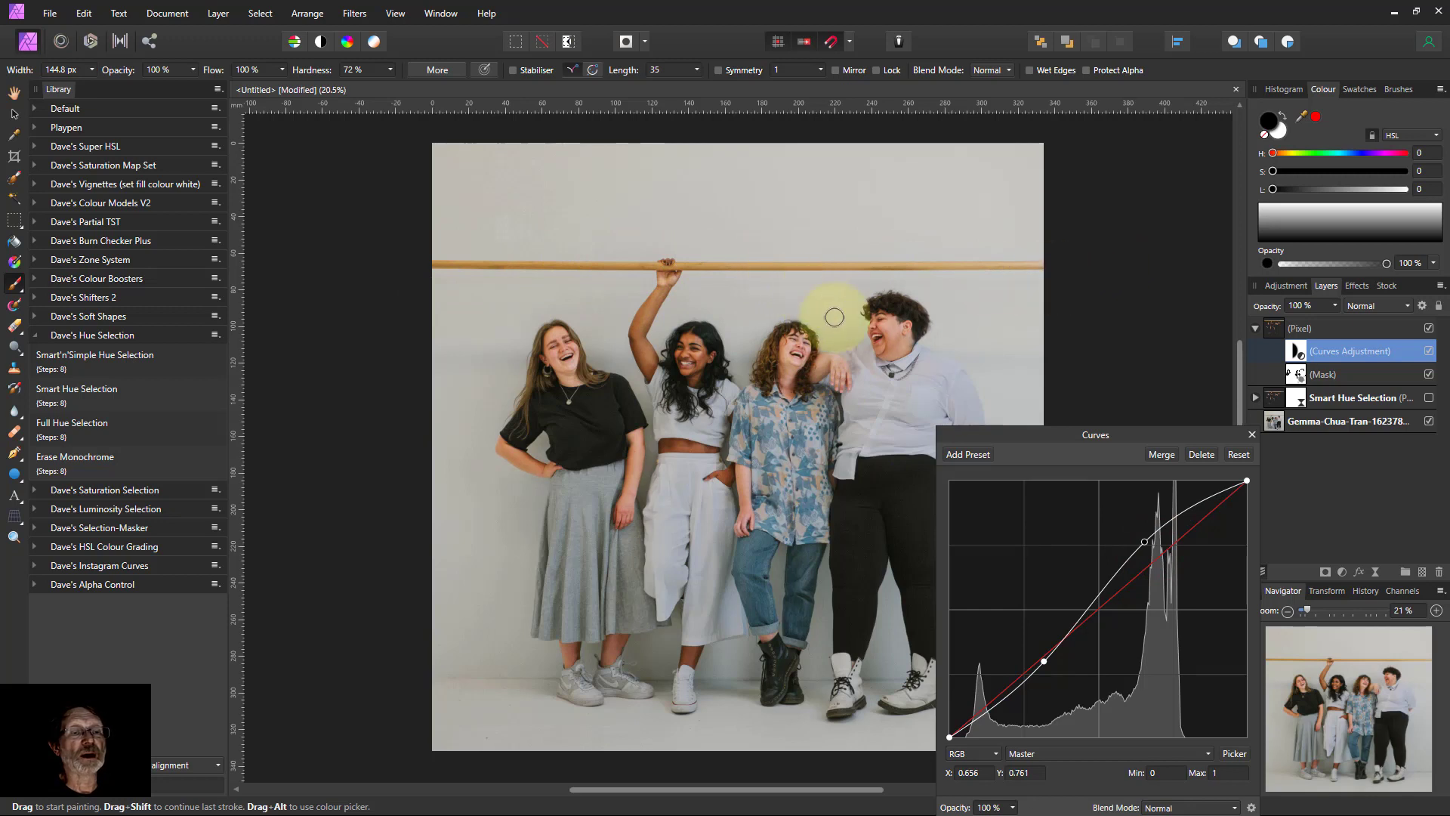